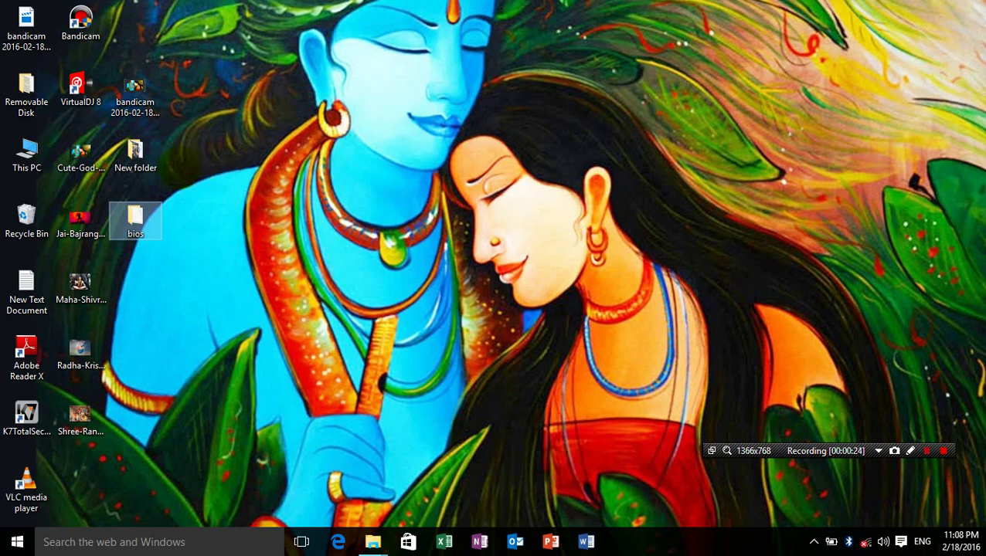
# - Open the desktop's bios folder to review its BIOS files, and close it
pyautogui.doubleClick(137, 218)
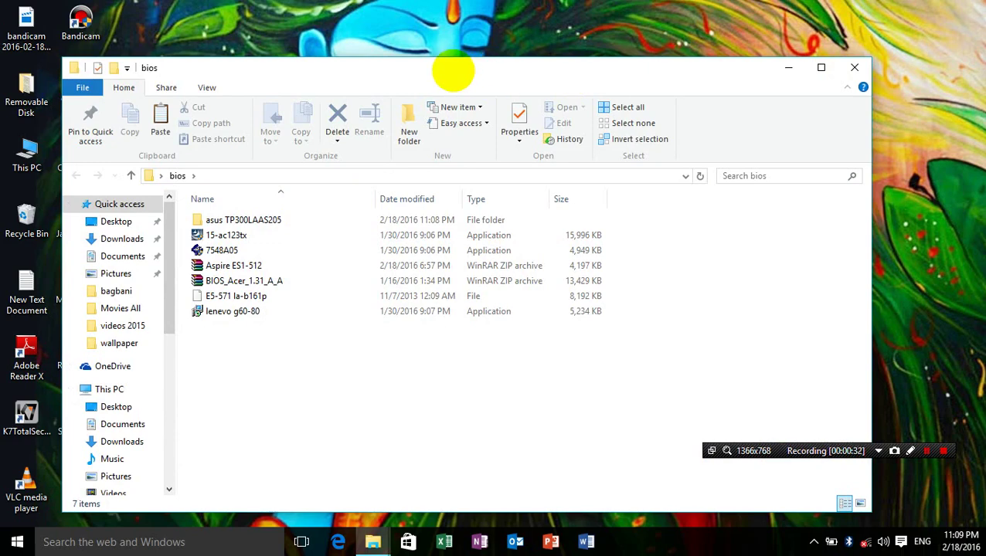
pyautogui.moveTo(453, 71); pyautogui.dragTo(681, 32)
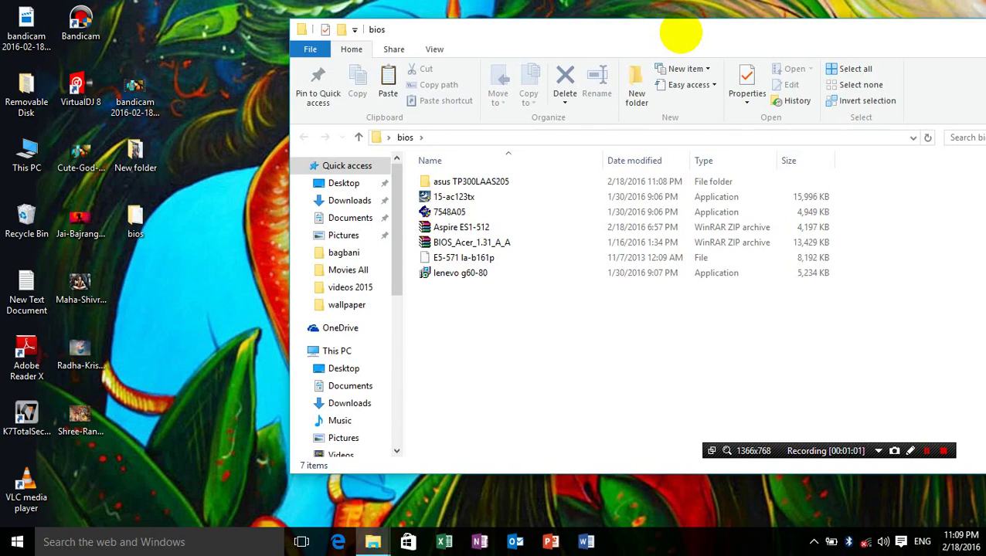
pyautogui.moveTo(689, 33); pyautogui.dragTo(495, 110)
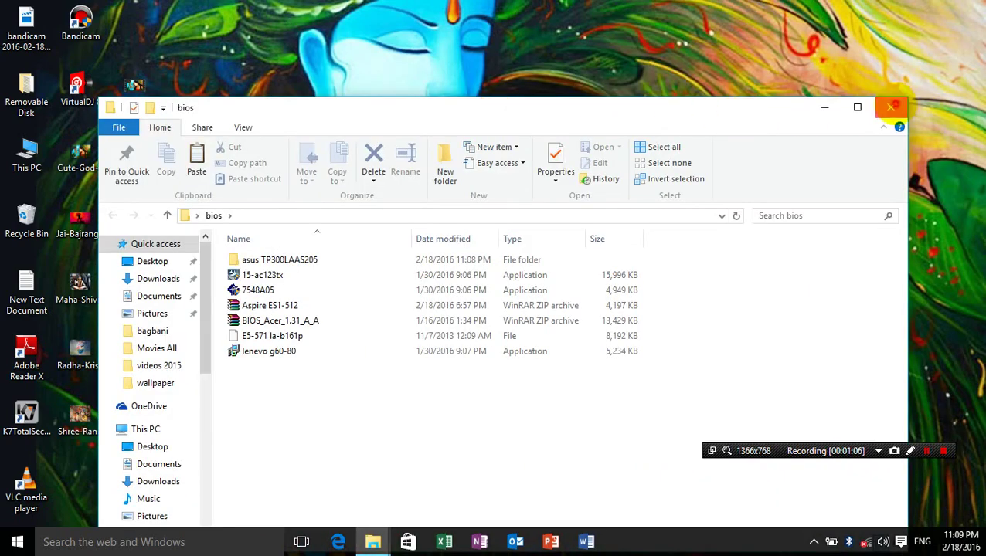
pyautogui.click(891, 108)
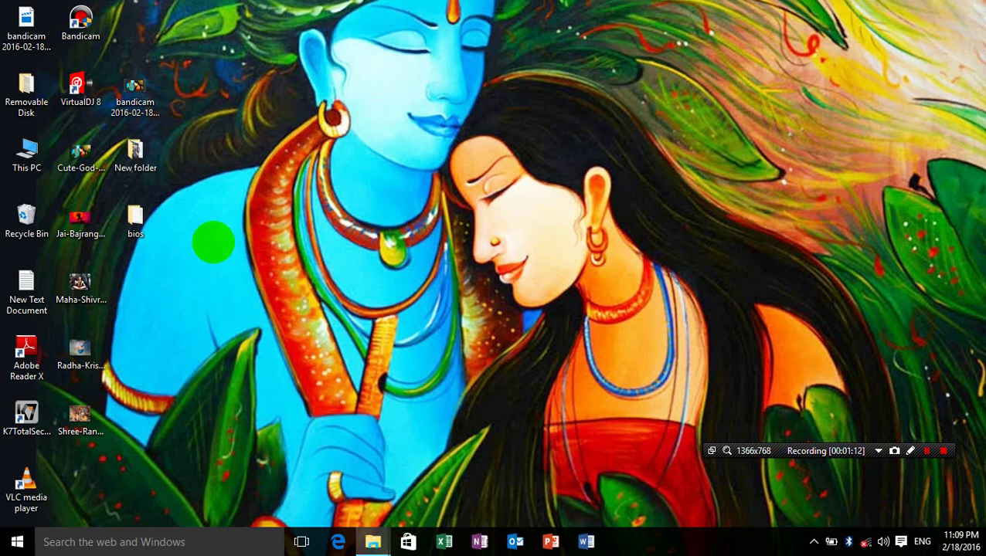
# - Open New folder on the desktop and launch the uniextract161 installer
pyautogui.click(135, 154)
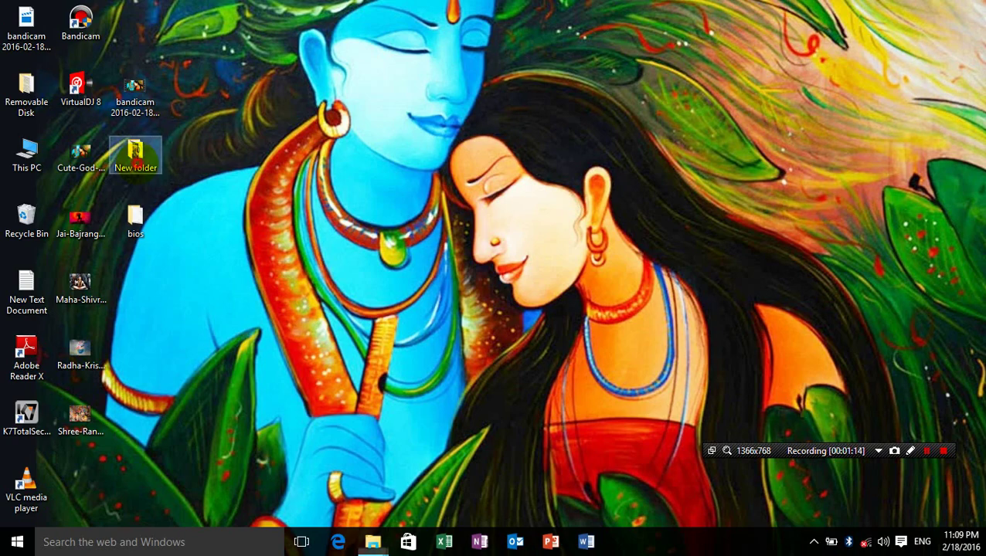
pyautogui.doubleClick(135, 154)
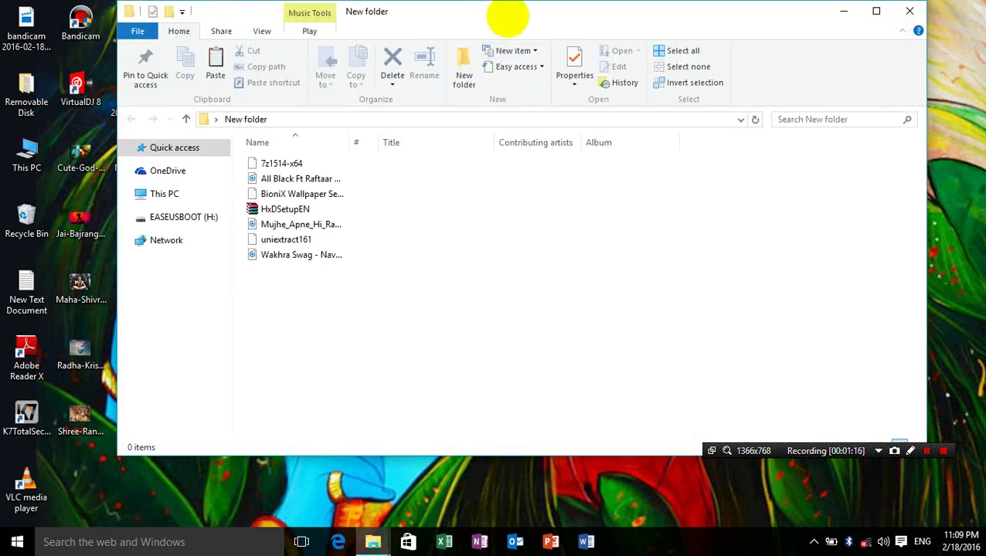
pyautogui.moveTo(507, 19); pyautogui.dragTo(678, 27)
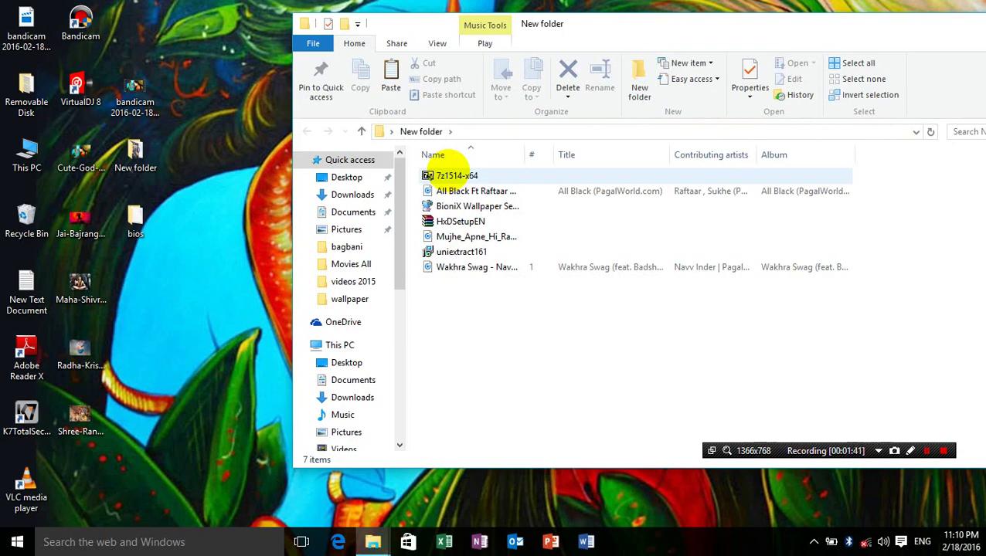
pyautogui.click(438, 267)
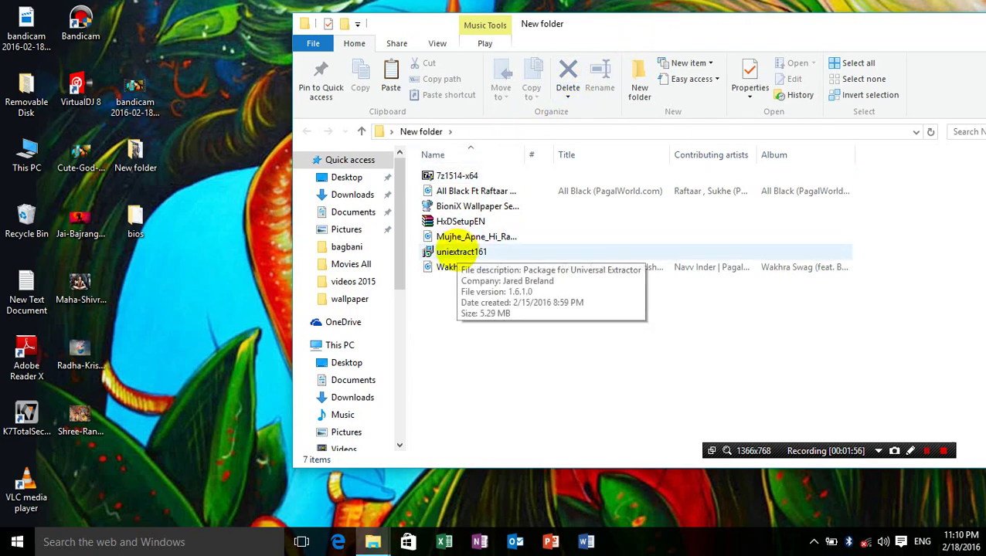
pyautogui.click(453, 247)
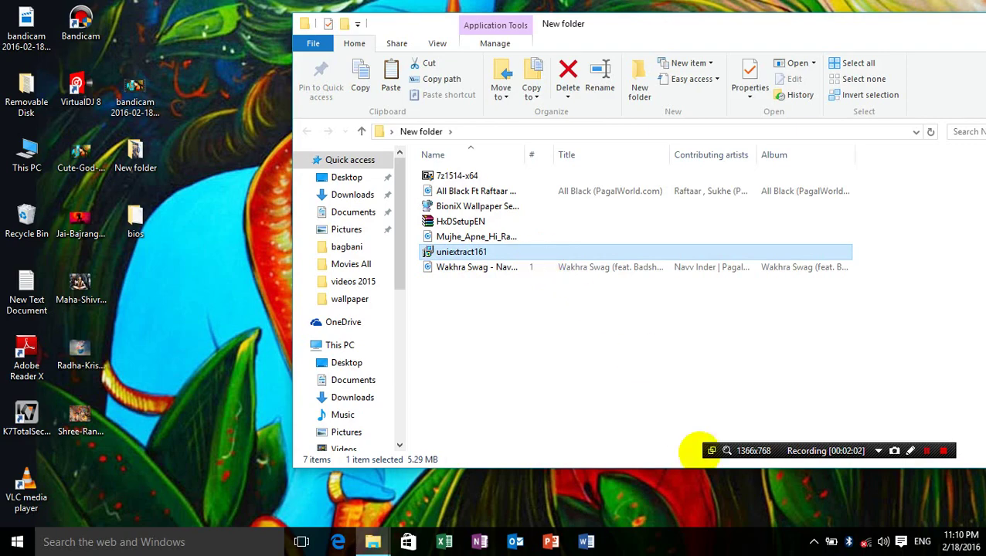
pyautogui.click(926, 450)
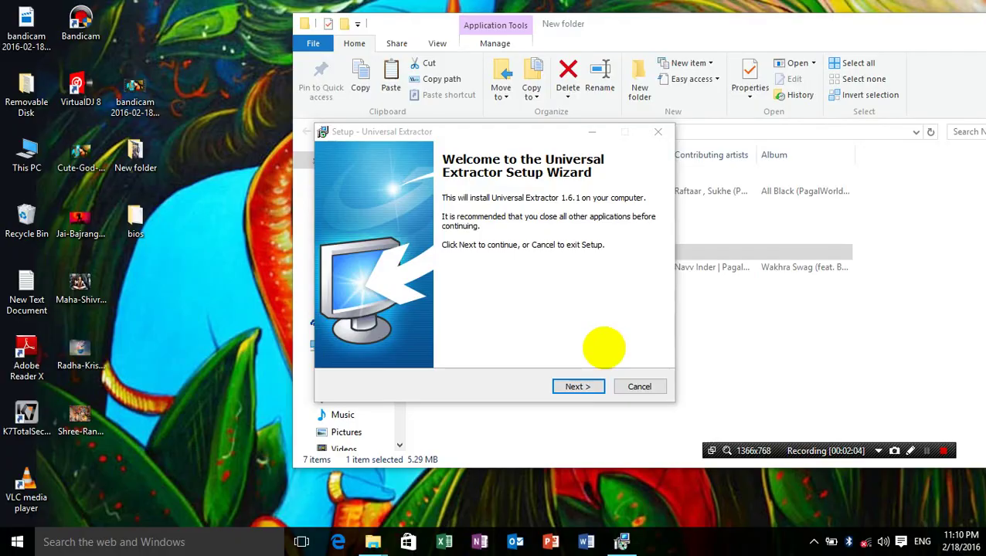
# - Install Universal Extractor in C:\Program Files (x86)\Universal Extractor with the default setup options, and finish the wizard
pyautogui.click(578, 386)
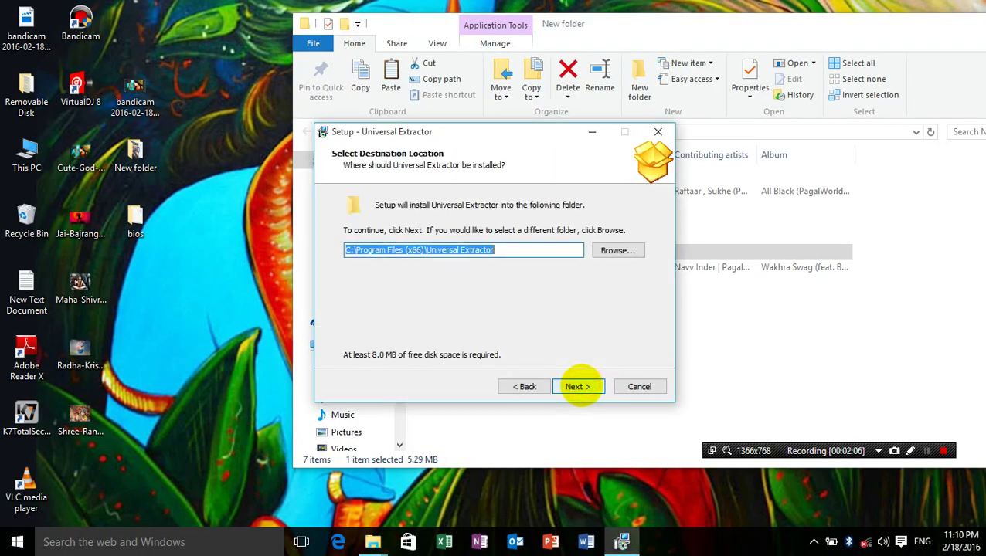
pyautogui.click(578, 387)
pyautogui.click(578, 386)
pyautogui.click(578, 386)
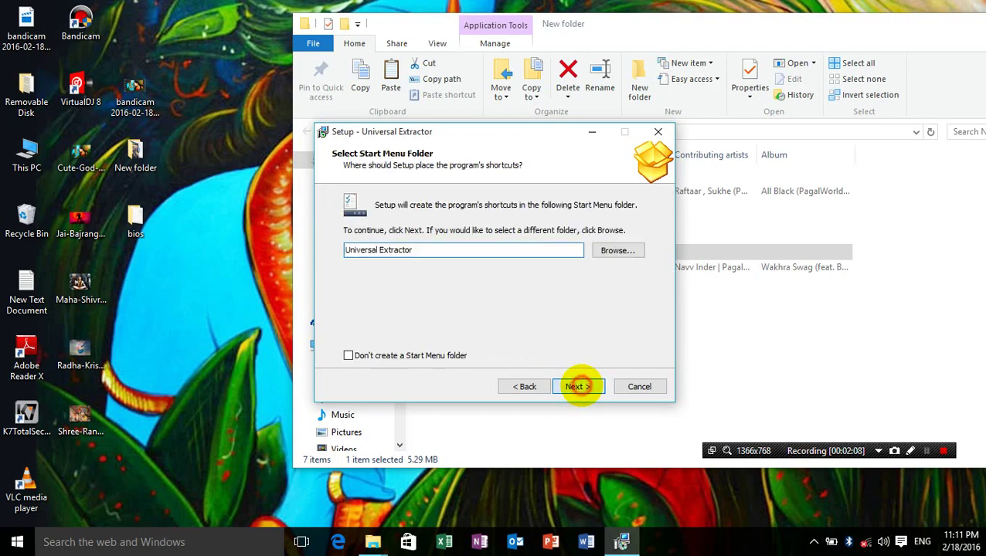
pyautogui.click(578, 386)
pyautogui.click(578, 386)
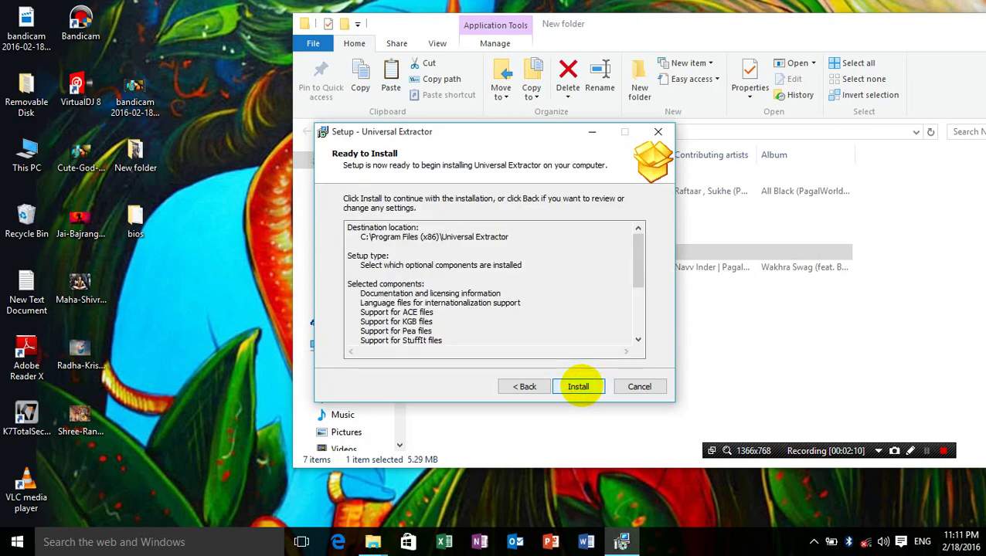
pyautogui.click(580, 386)
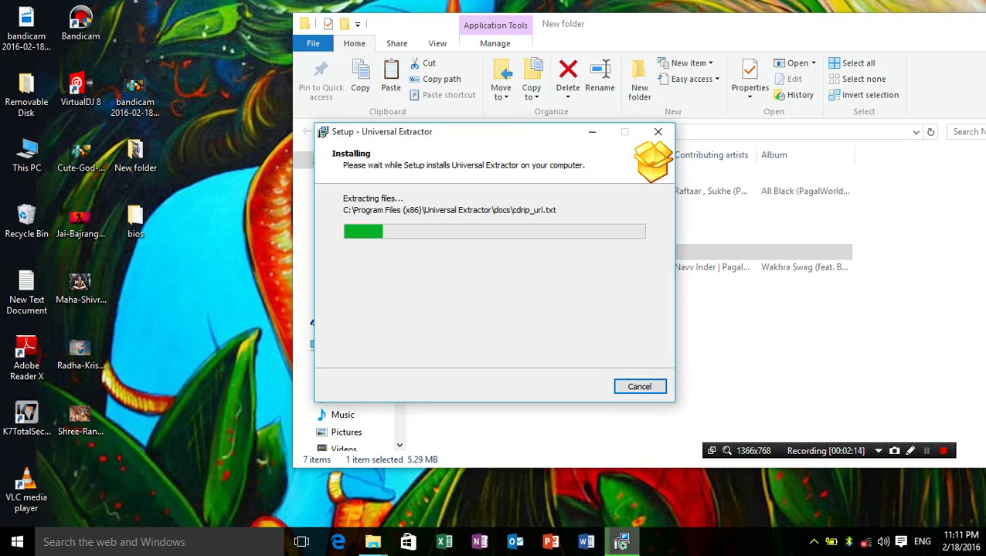
pyautogui.click(927, 451)
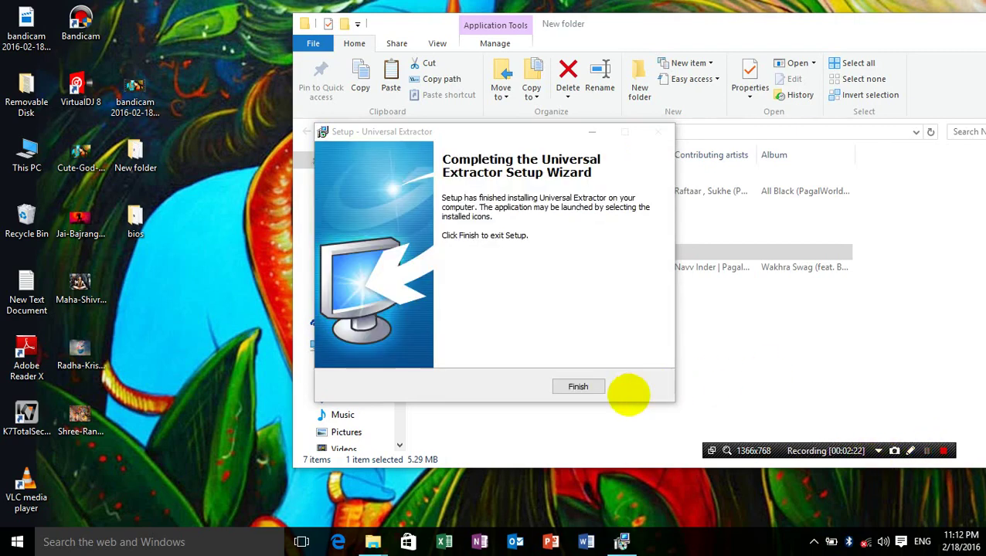
pyautogui.click(580, 388)
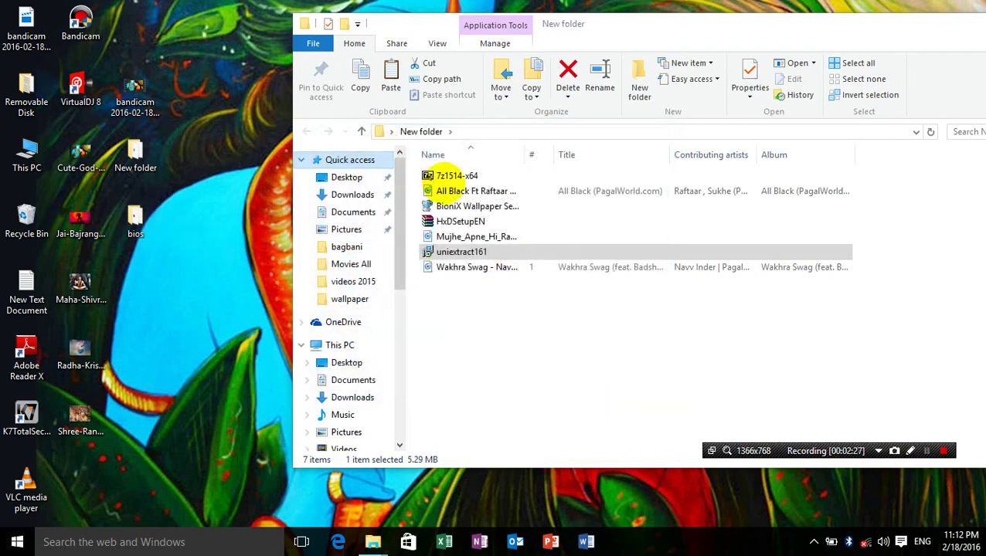
# - Install 7-Zip 15.14 (x64) from 7z1514-x64 into C:\Program Files\7-Zip\ and close its setup
pyautogui.click(451, 172)
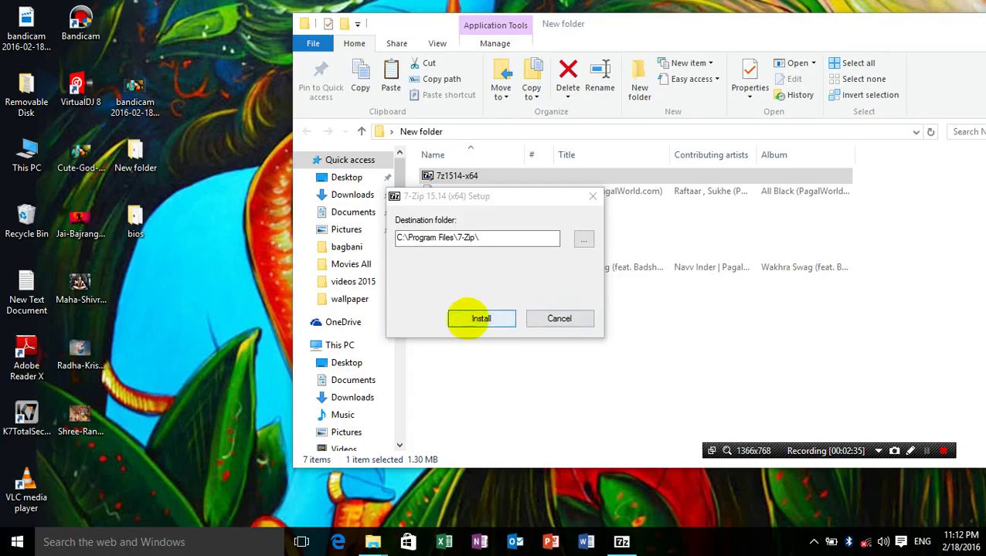
pyautogui.click(473, 317)
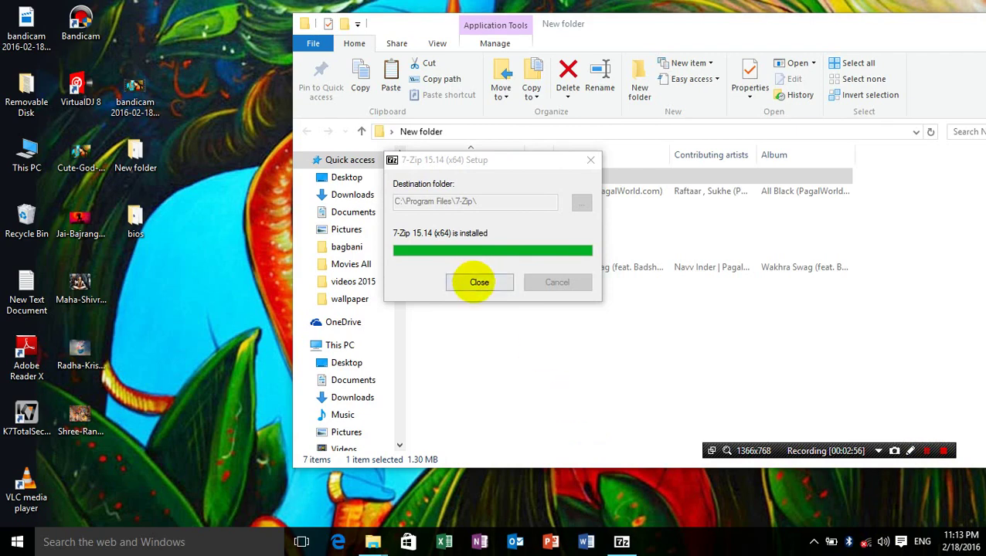
pyautogui.click(477, 282)
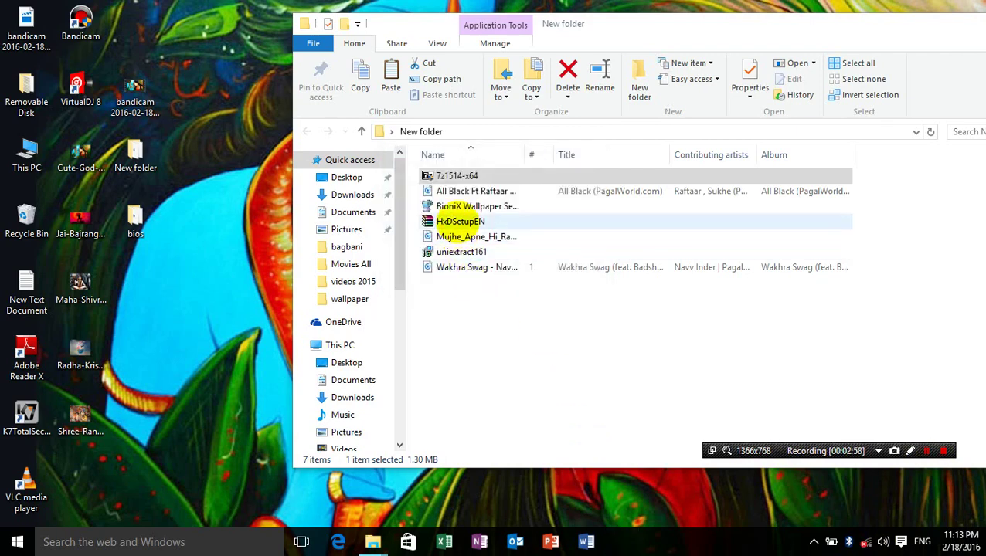
# - Open the HxDSetupEN archive and run setup.exe from it
pyautogui.click(454, 221)
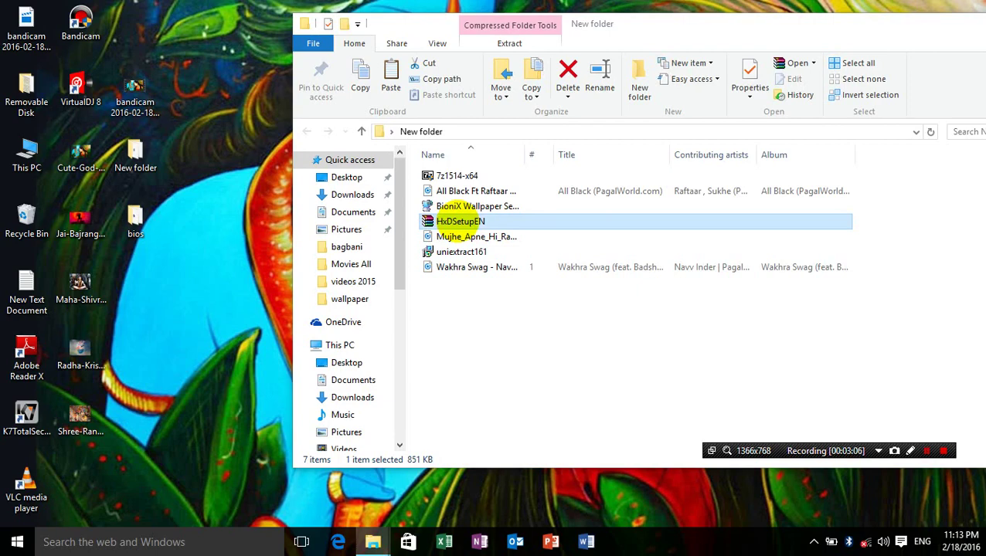
pyautogui.doubleClick(457, 221)
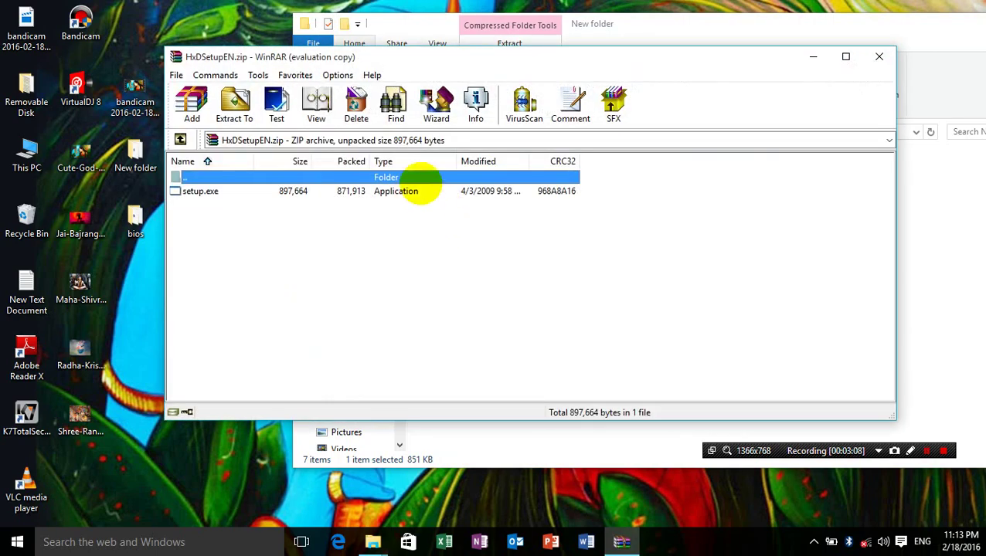
pyautogui.doubleClick(410, 191)
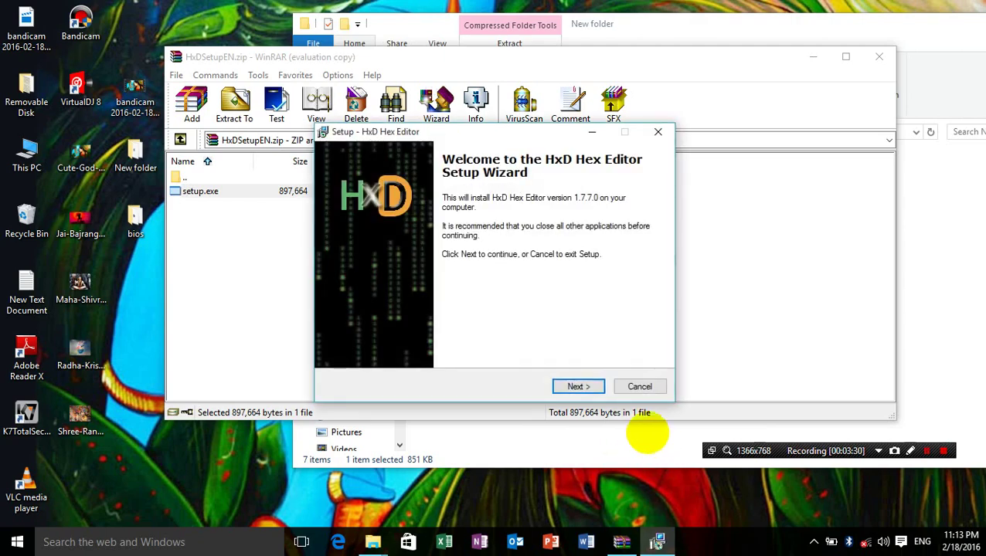
# - Accept the HxD Hex Editor license agreement and keep the default destination and Start Menu folders
pyautogui.click(575, 385)
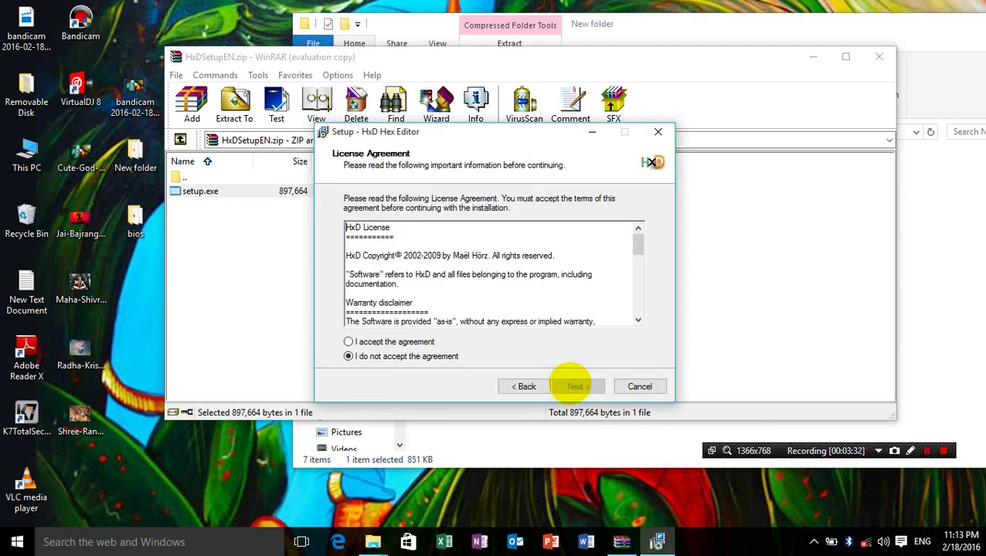
pyautogui.click(407, 343)
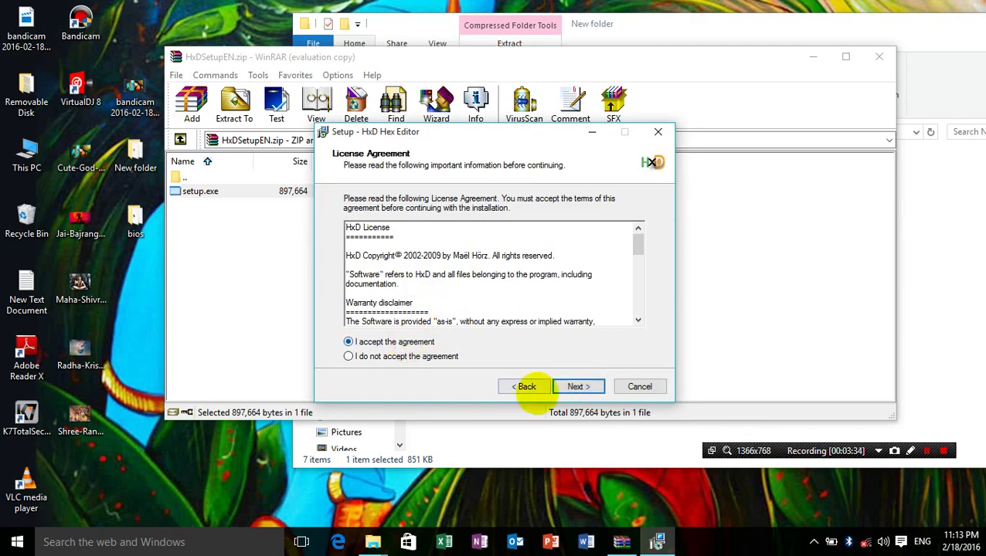
pyautogui.click(579, 385)
pyautogui.click(579, 387)
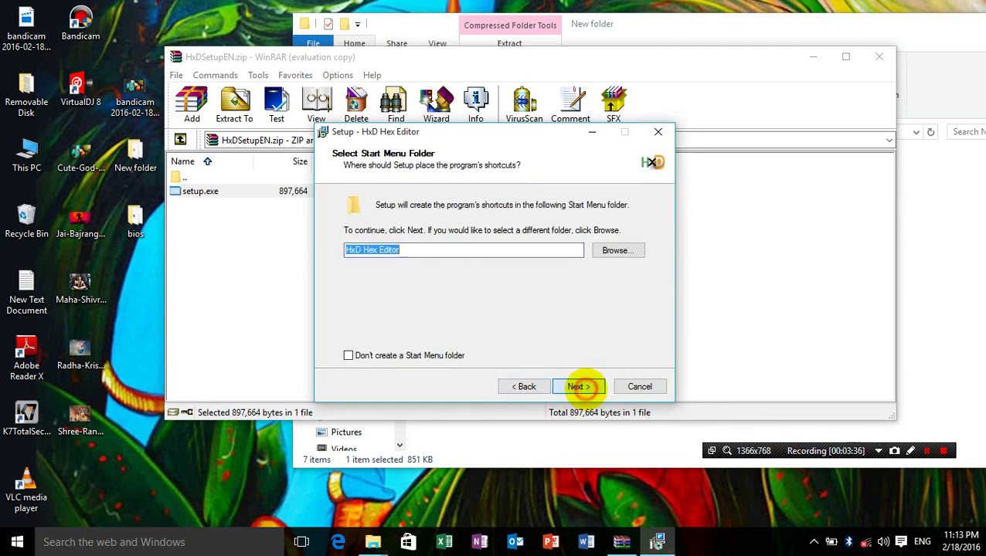
pyautogui.click(579, 386)
pyautogui.click(585, 388)
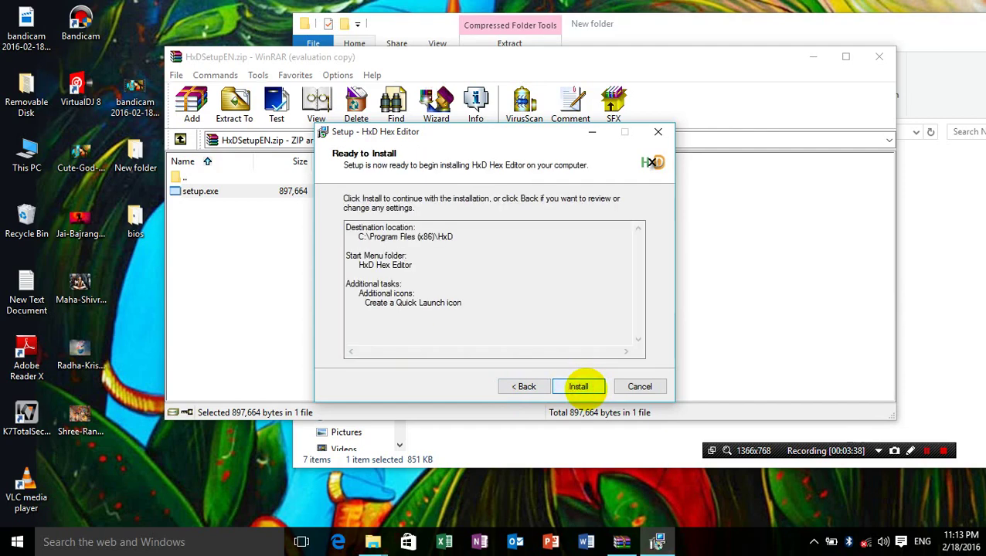
# - Return to the additional tasks, enable creating a desktop icon, and install HxD Hex Editor
pyautogui.click(523, 387)
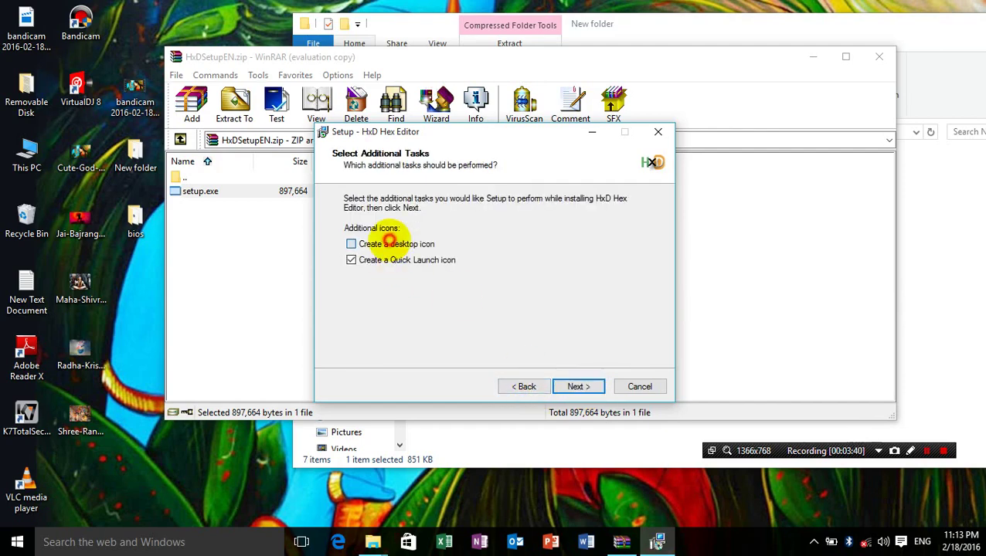
pyautogui.click(389, 242)
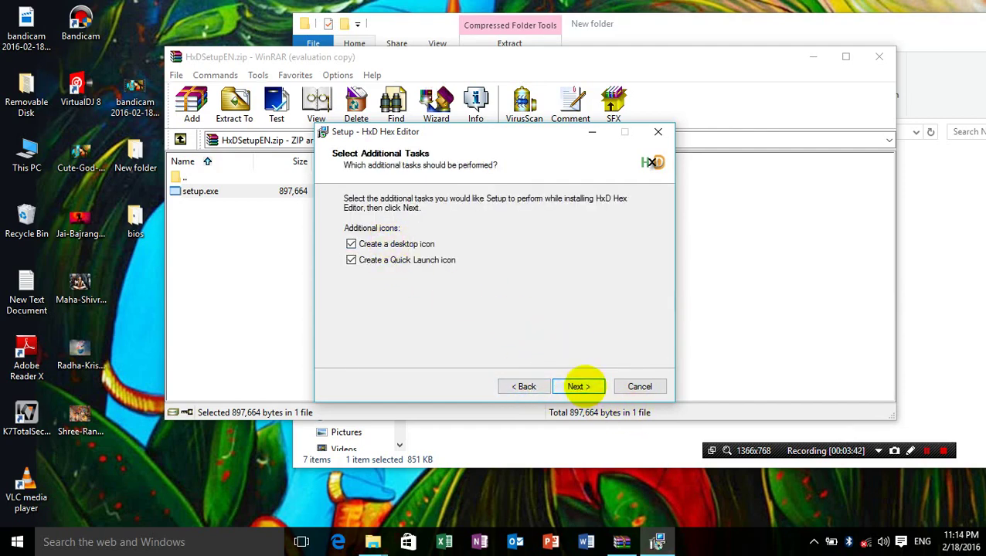
pyautogui.click(579, 386)
pyautogui.click(580, 386)
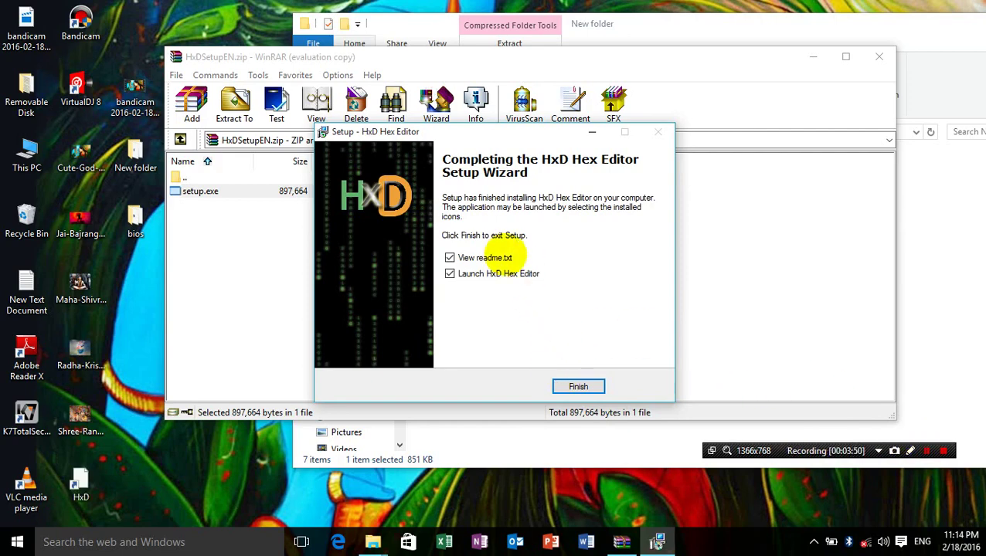
# - Finish the HxD setup without viewing readme.txt or launching the editor, and close the HxDSetupEN archive
pyautogui.click(496, 257)
pyautogui.click(498, 276)
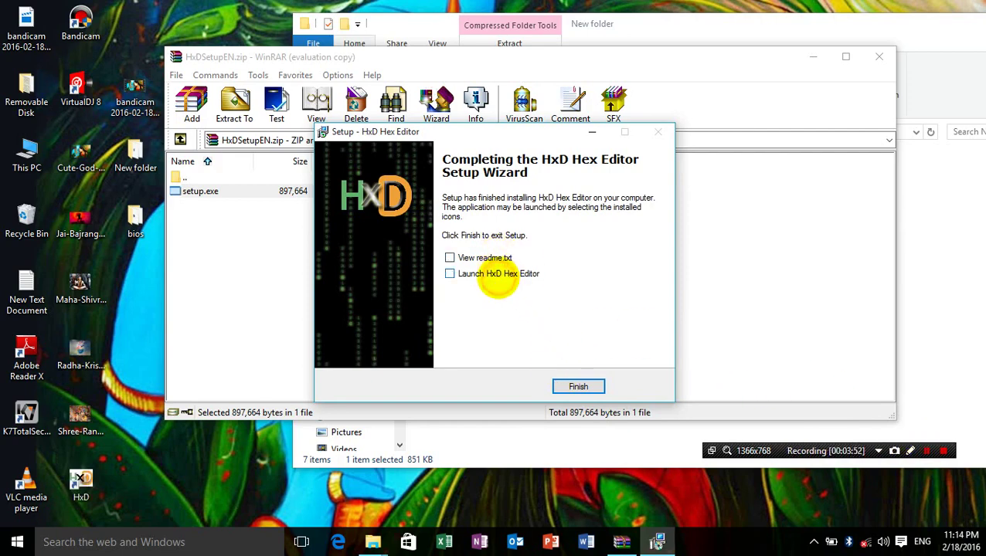
pyautogui.click(580, 385)
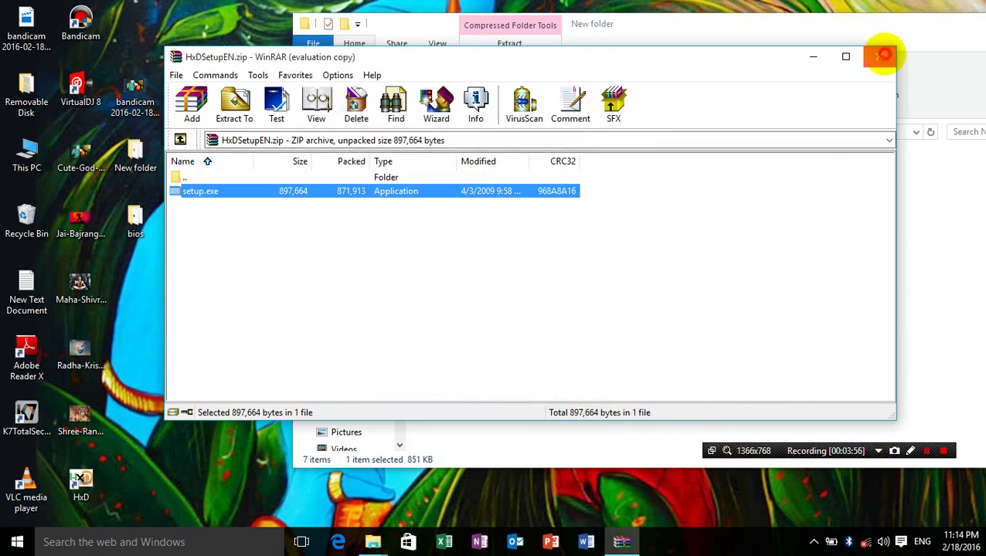
pyautogui.click(879, 56)
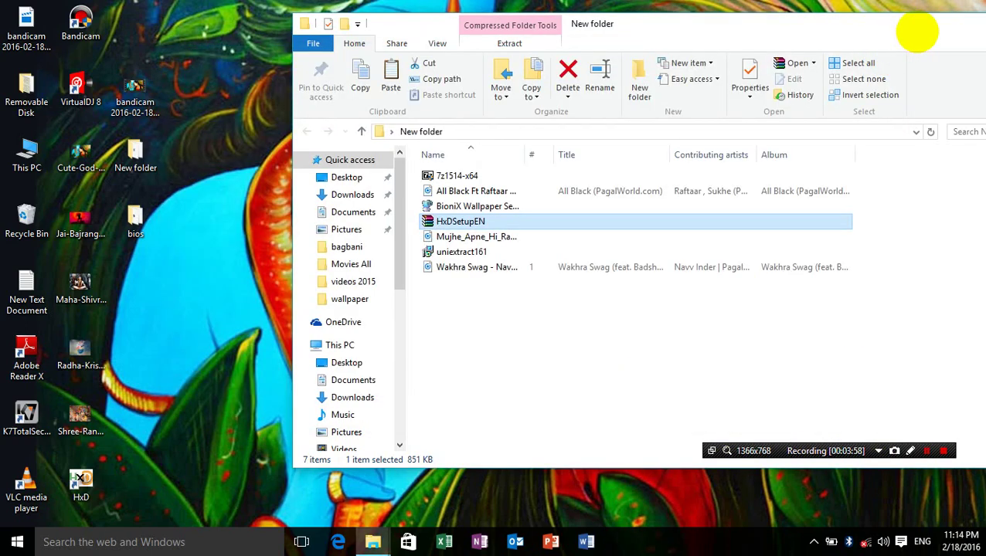
# - Close the New folder window and open the desktop's bios folder
pyautogui.moveTo(918, 31); pyautogui.dragTo(802, 30)
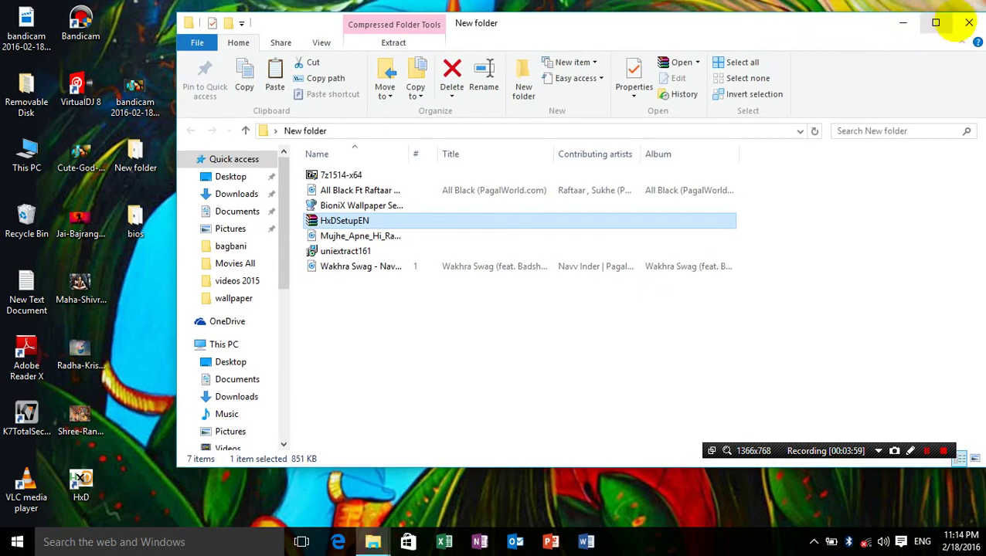
pyautogui.click(970, 22)
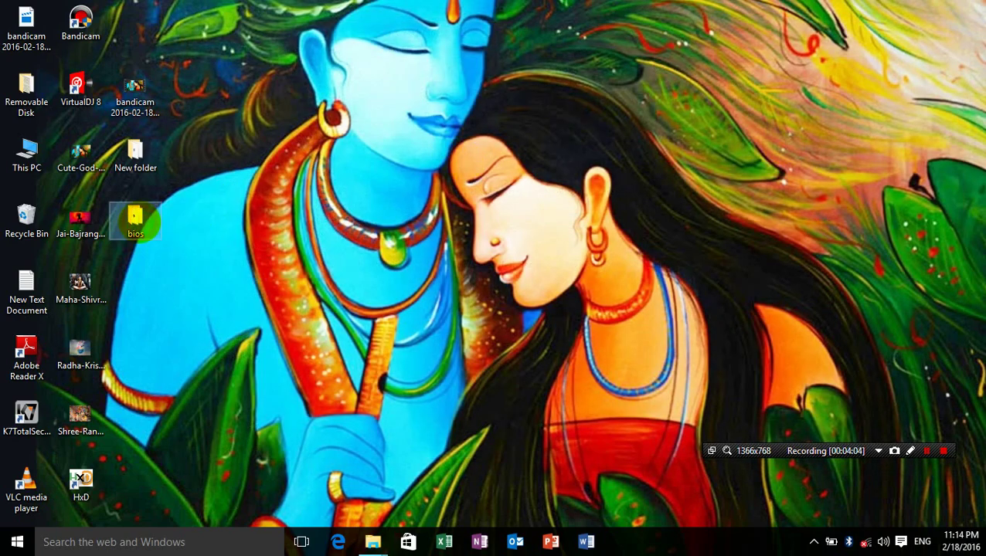
pyautogui.doubleClick(134, 220)
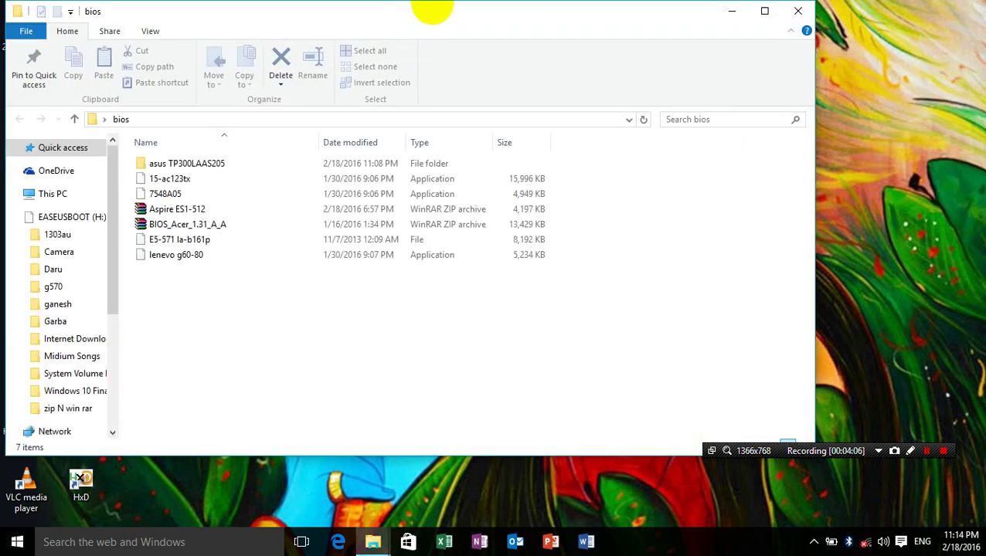
# - Try to extract the 15-ac123tx application into bios\15-ac123tx with Universal Extractor, using the isxunpack extraction method
pyautogui.moveTo(436, 10)
pyautogui.mouseDown()
pyautogui.moveTo(533, 18)
pyautogui.moveTo(664, 9)
pyautogui.moveTo(656, 11)
pyautogui.mouseUp()
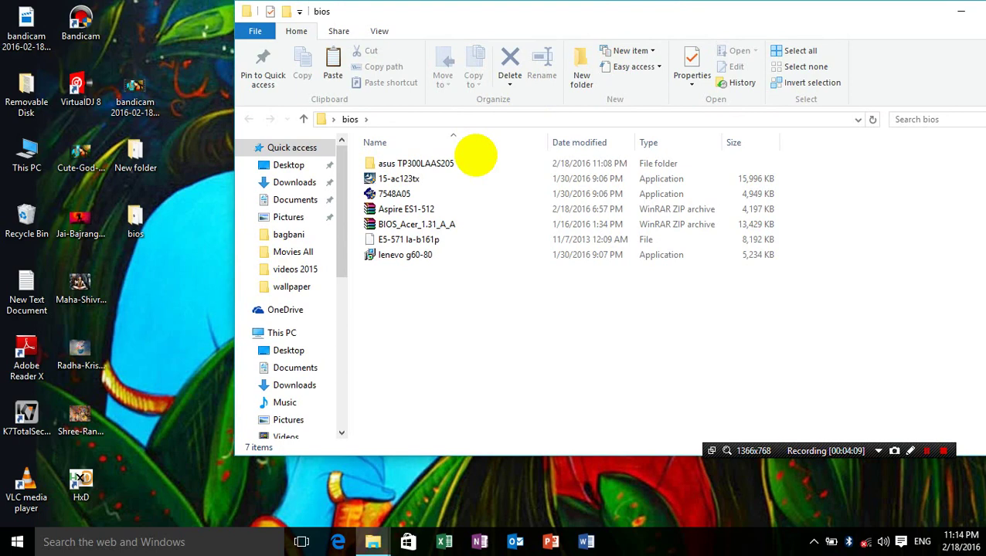
pyautogui.click(429, 179)
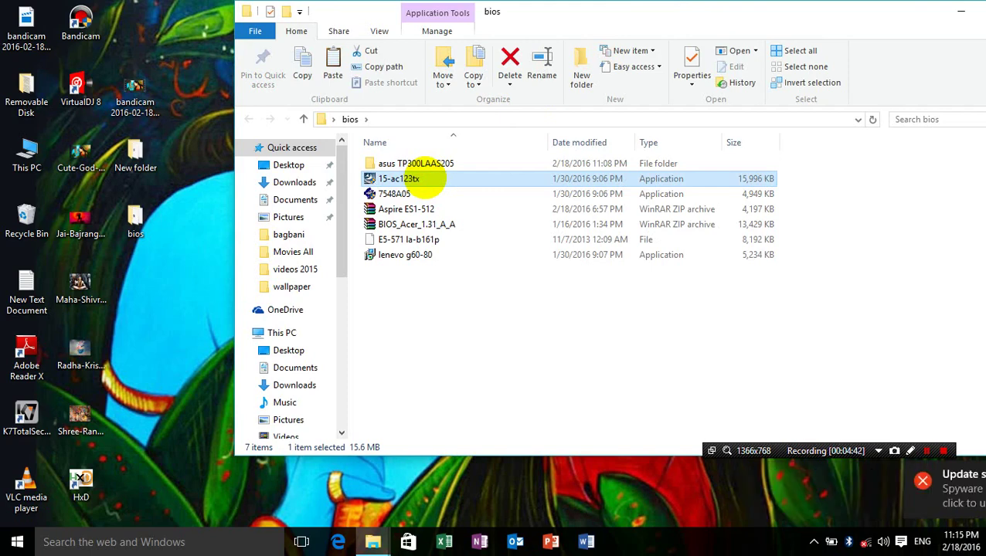
pyautogui.rightClick(426, 178)
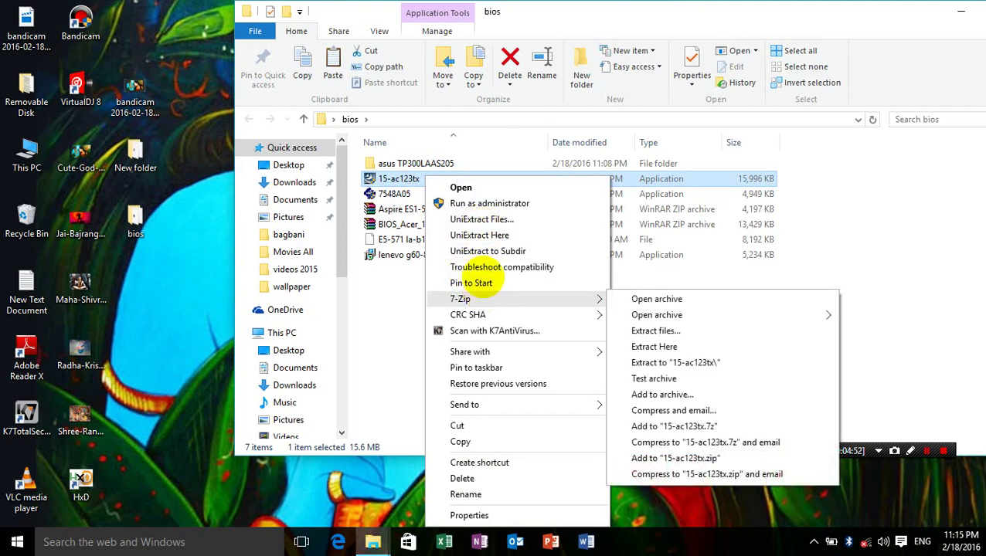
pyautogui.click(488, 220)
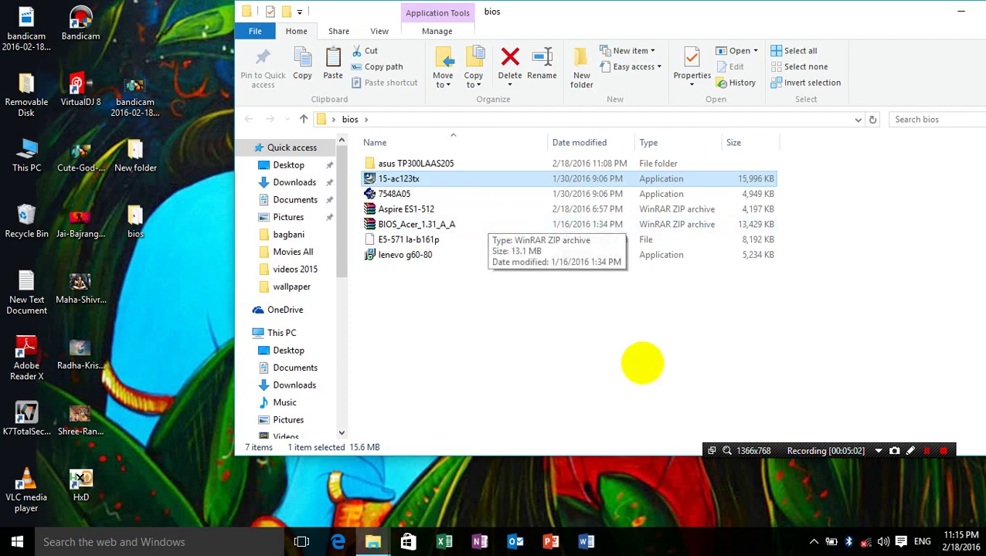
pyautogui.click(926, 450)
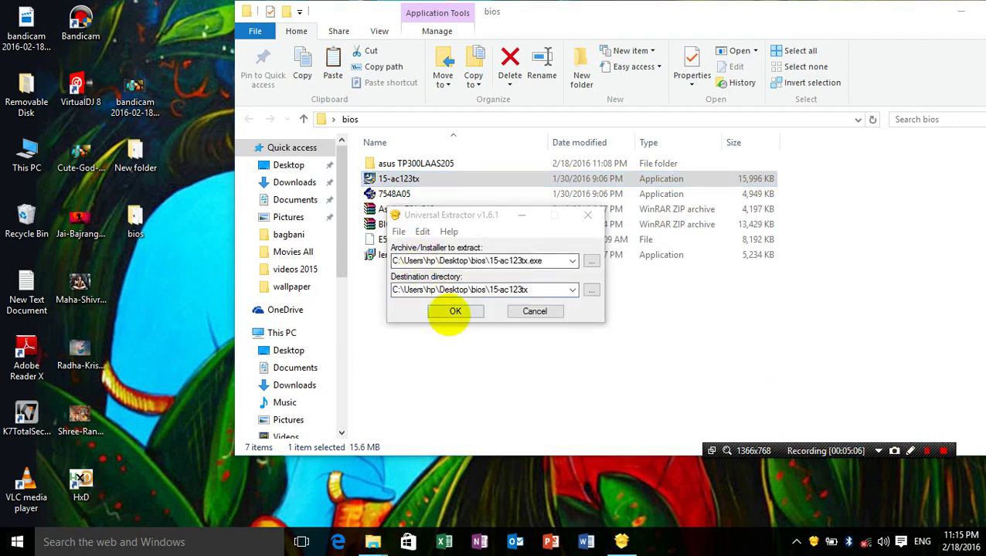
pyautogui.click(455, 312)
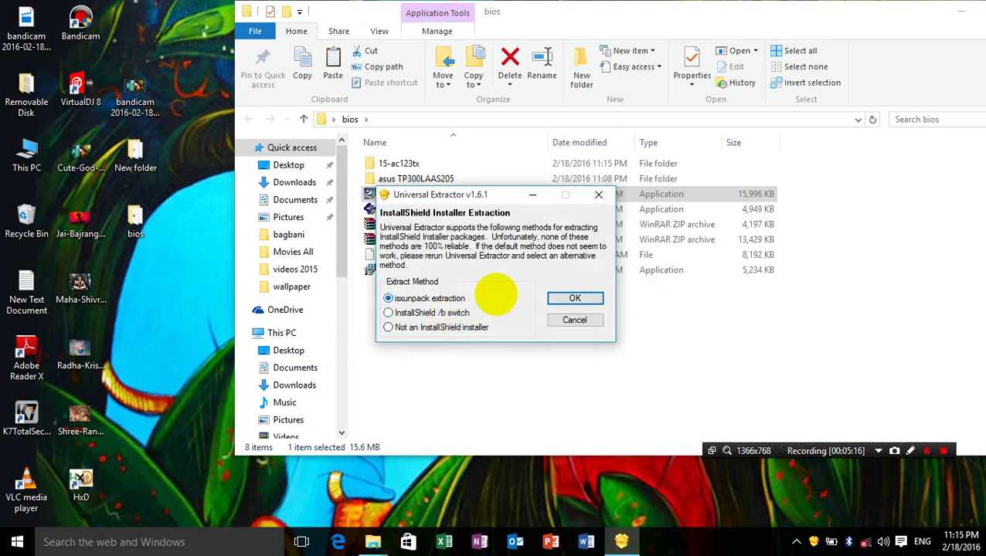
pyautogui.click(572, 298)
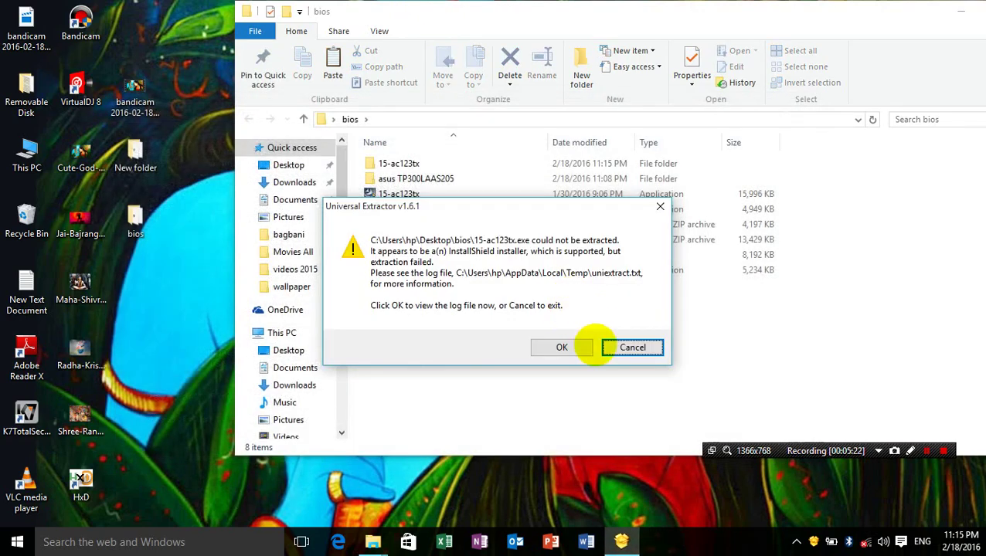
# - View the Universal Extractor log, check the contents of the 15-ac123tx folder, and close the log
pyautogui.click(575, 346)
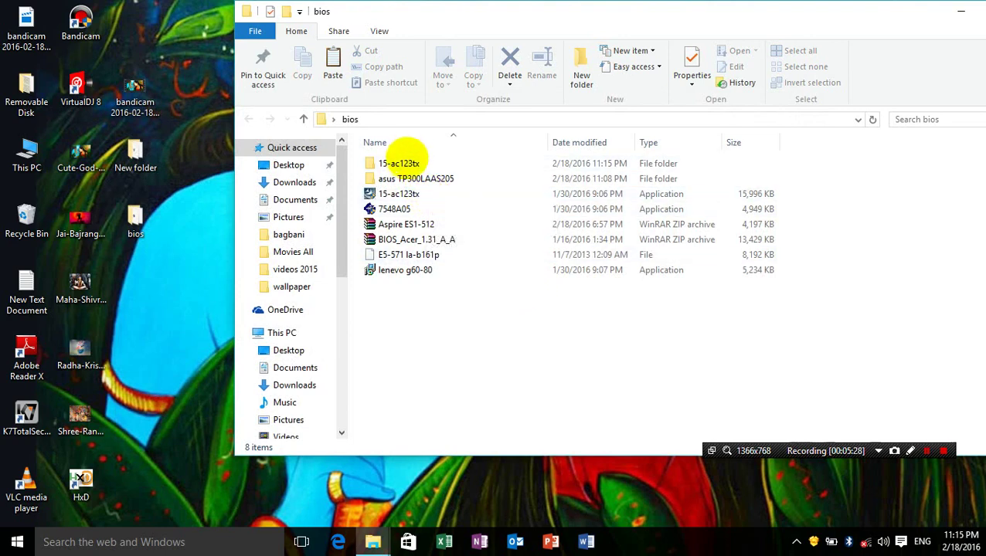
pyautogui.click(401, 161)
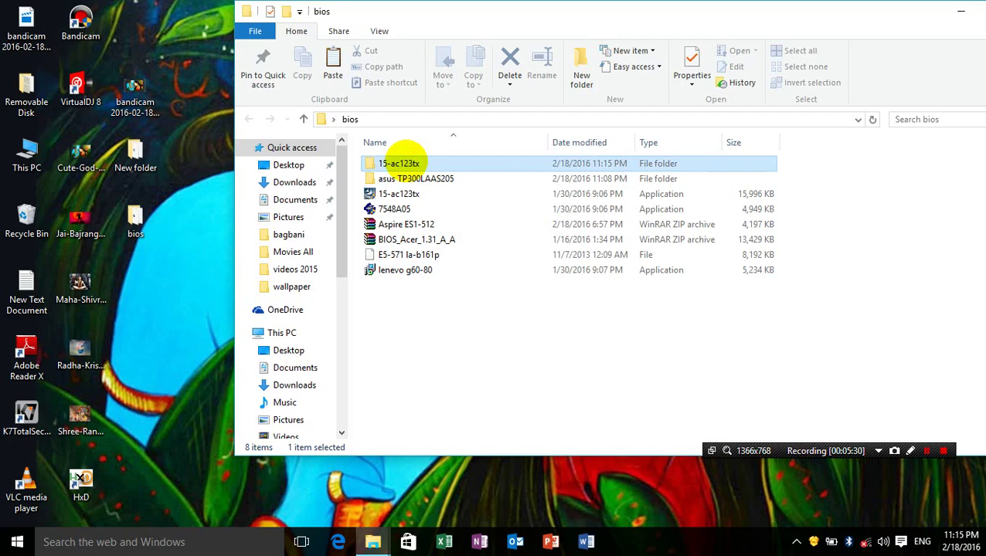
pyautogui.doubleClick(402, 162)
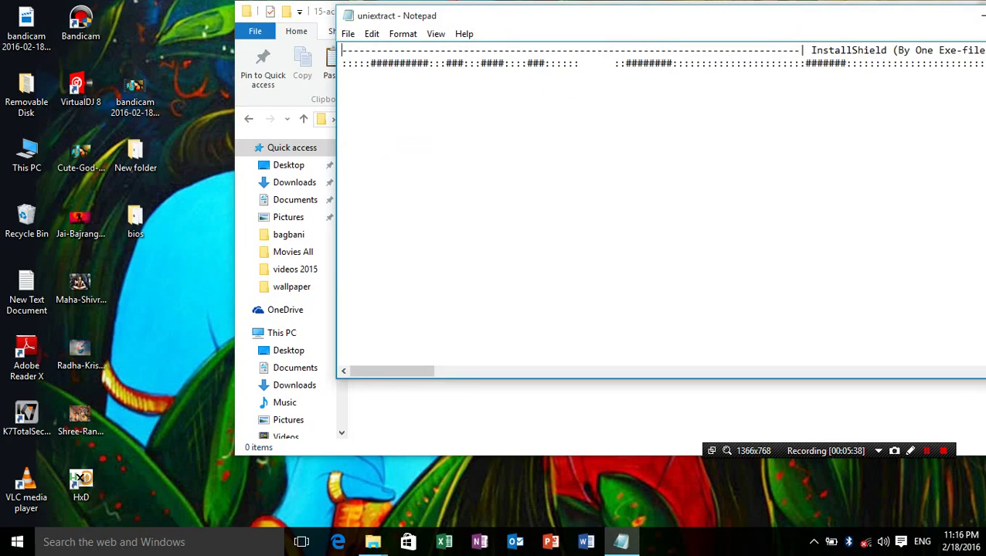
pyautogui.click(978, 10)
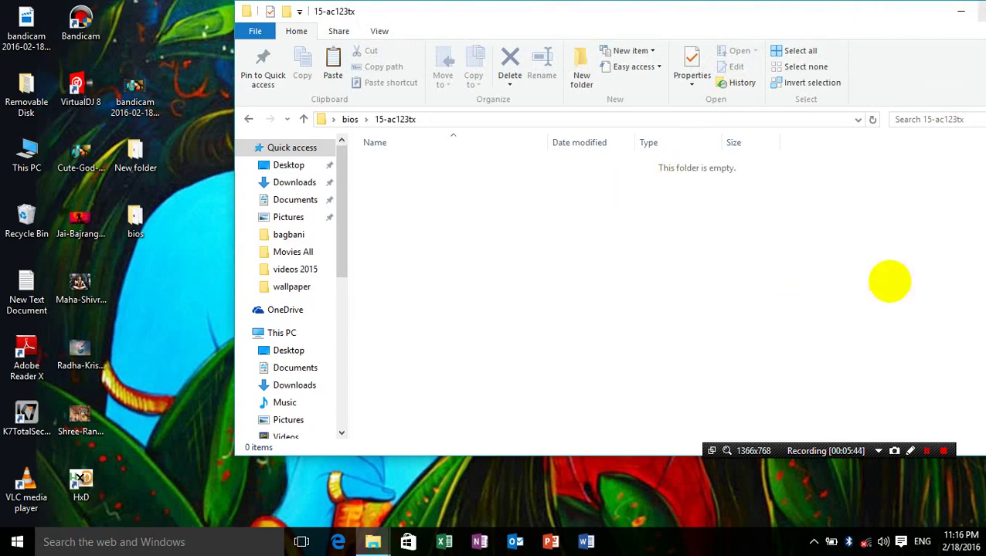
pyautogui.click(927, 451)
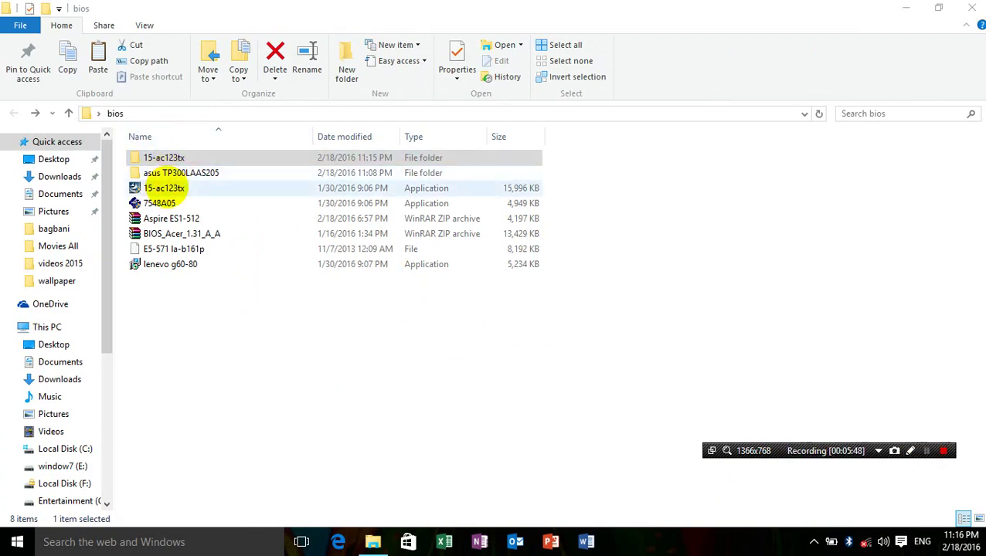
pyautogui.click(163, 188)
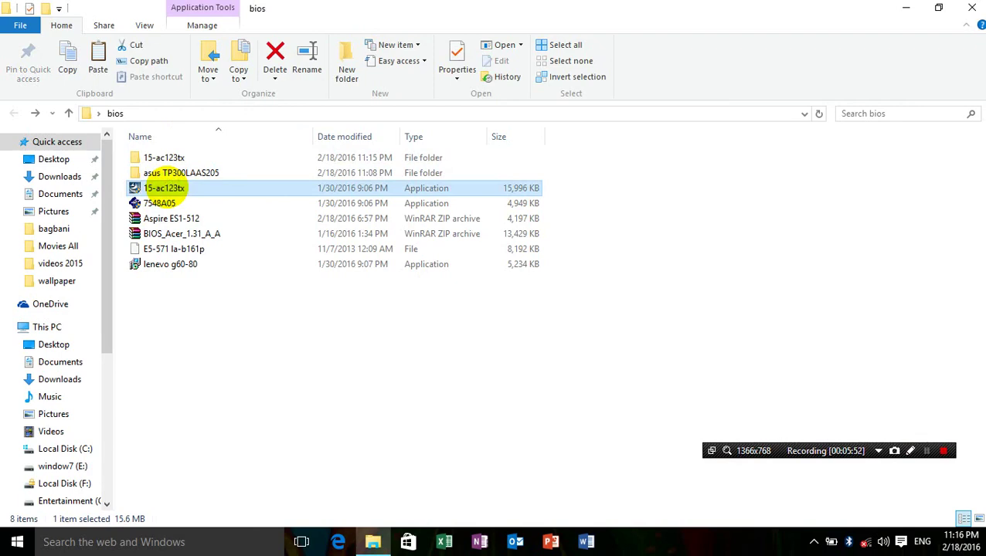
pyautogui.rightClick(163, 187)
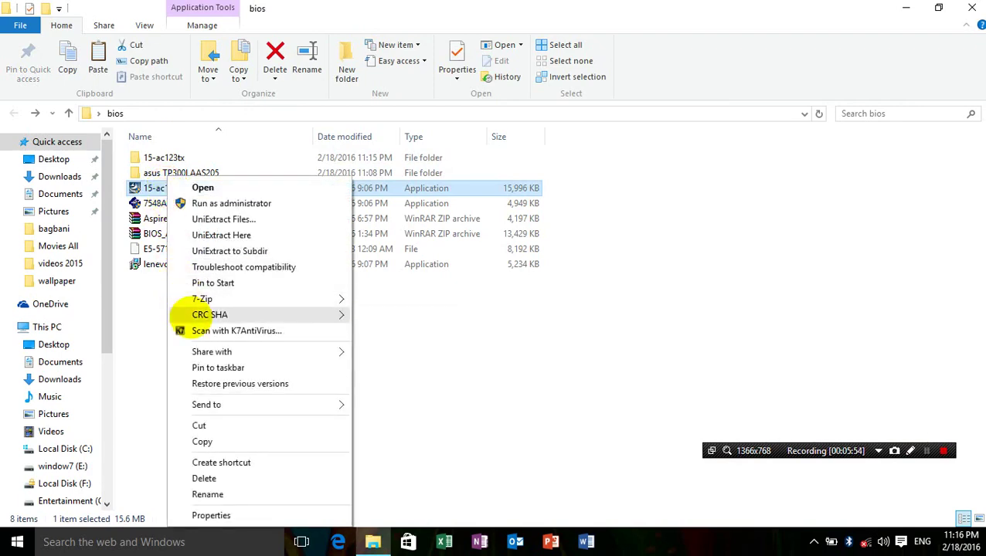
pyautogui.moveTo(199, 316)
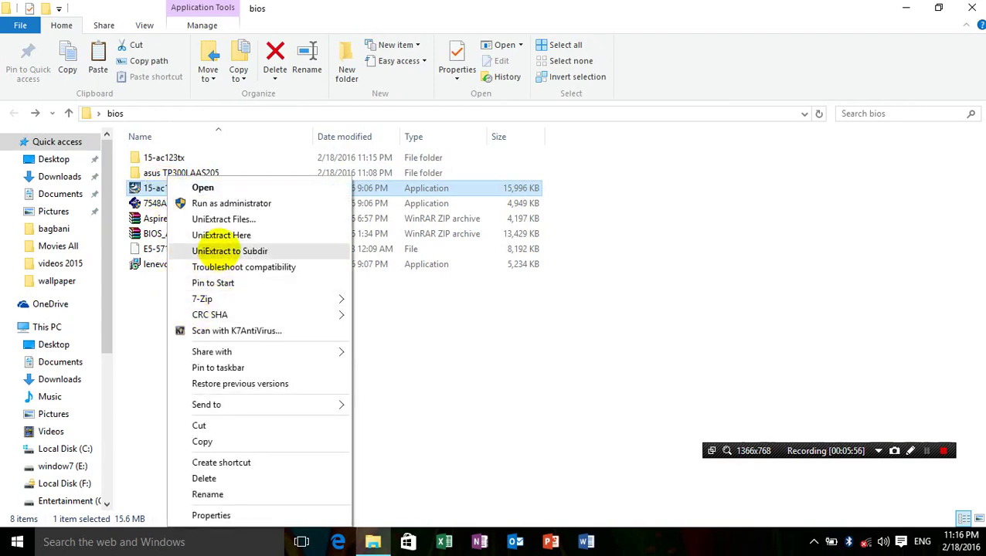
pyautogui.click(379, 183)
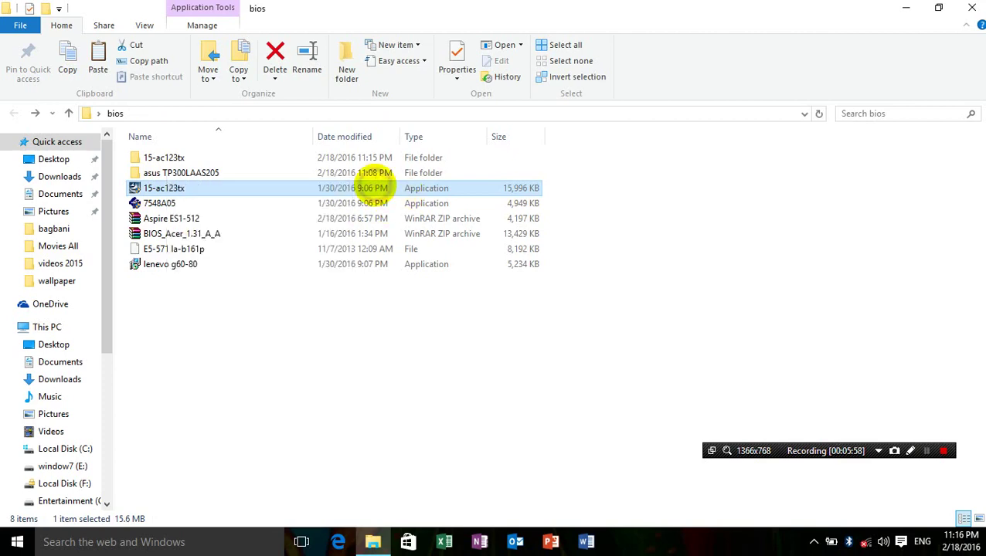
# - Extract the 15-ac123tx application with 7-Zip into the bios\15-ac123tx folder, keeping full pathnames
pyautogui.rightClick(376, 179)
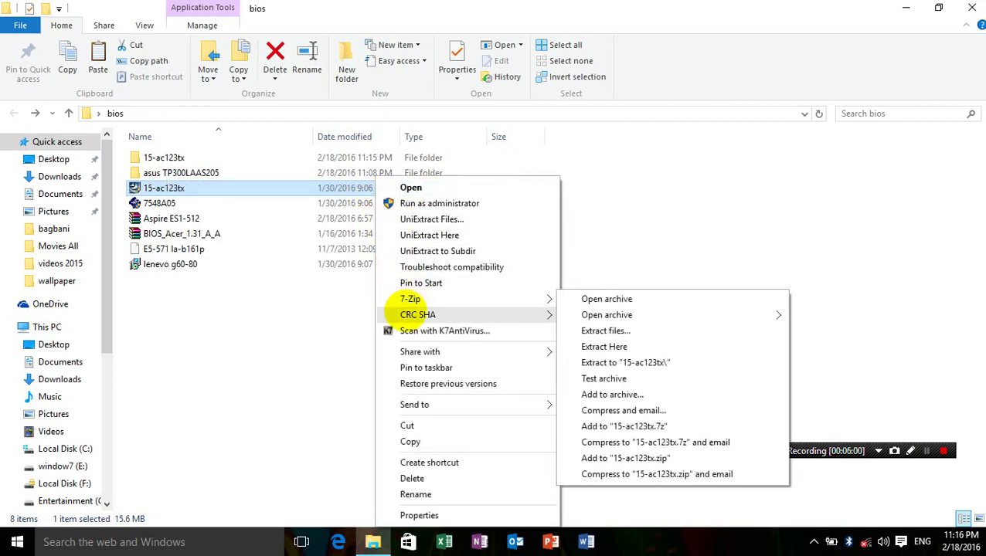
pyautogui.moveTo(423, 298)
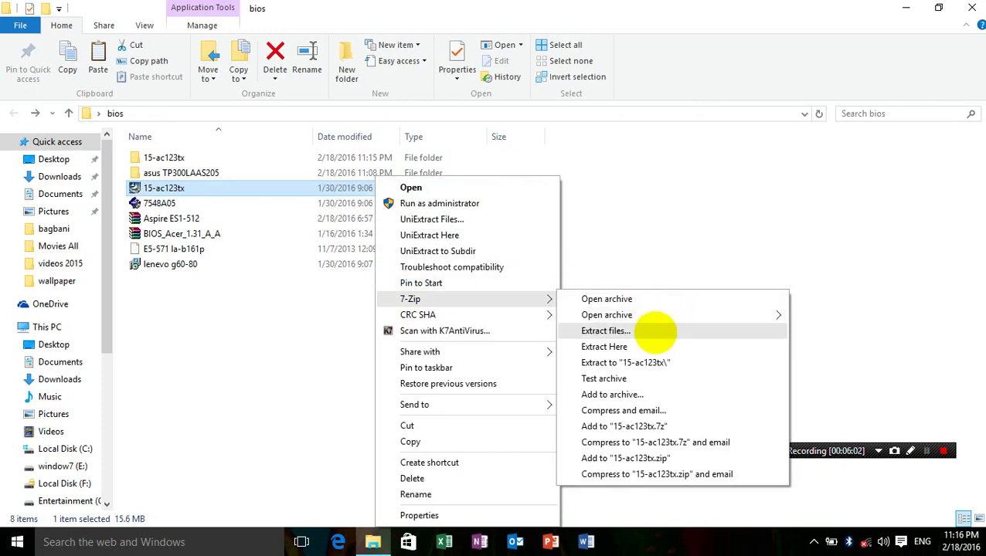
pyautogui.click(656, 332)
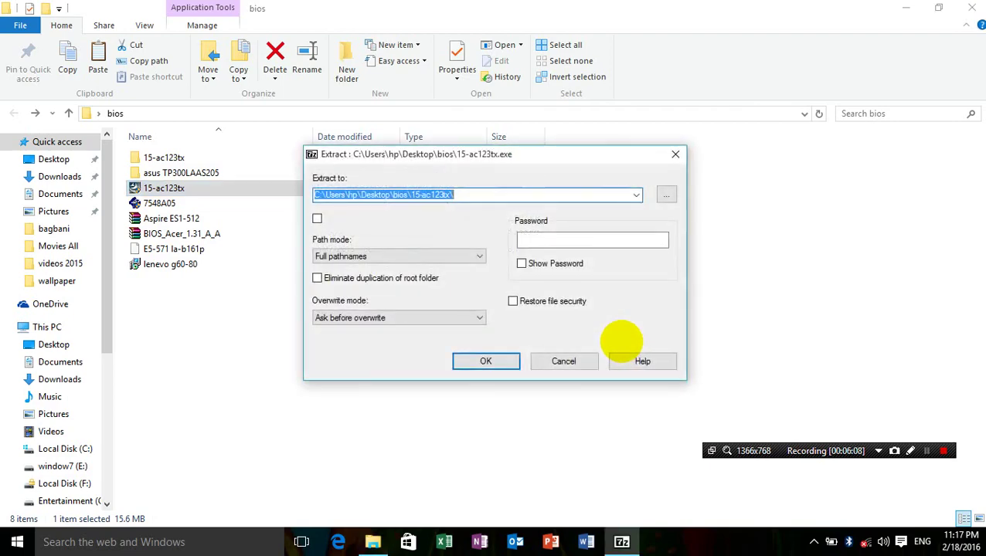
pyautogui.click(487, 360)
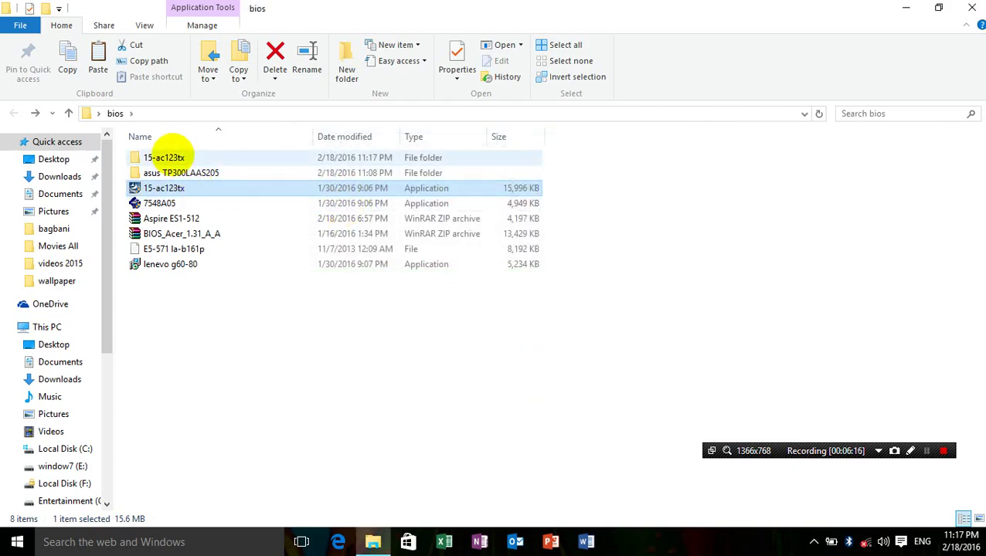
# - In the 15-ac123tx folder, extract the Insydeflash application with 7-Zip into an Insydeflash subfolder and close the finished extraction report
pyautogui.doubleClick(164, 157)
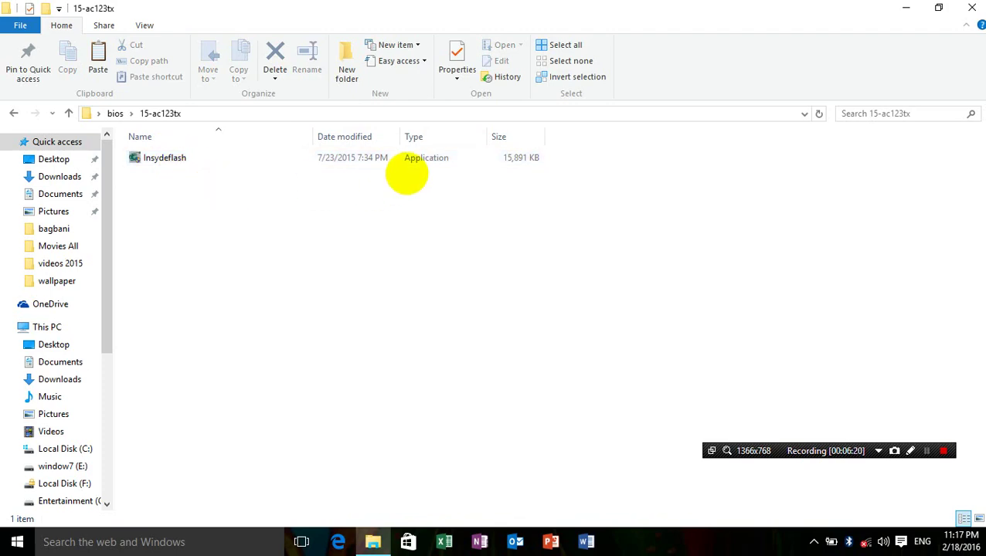
pyautogui.rightClick(404, 162)
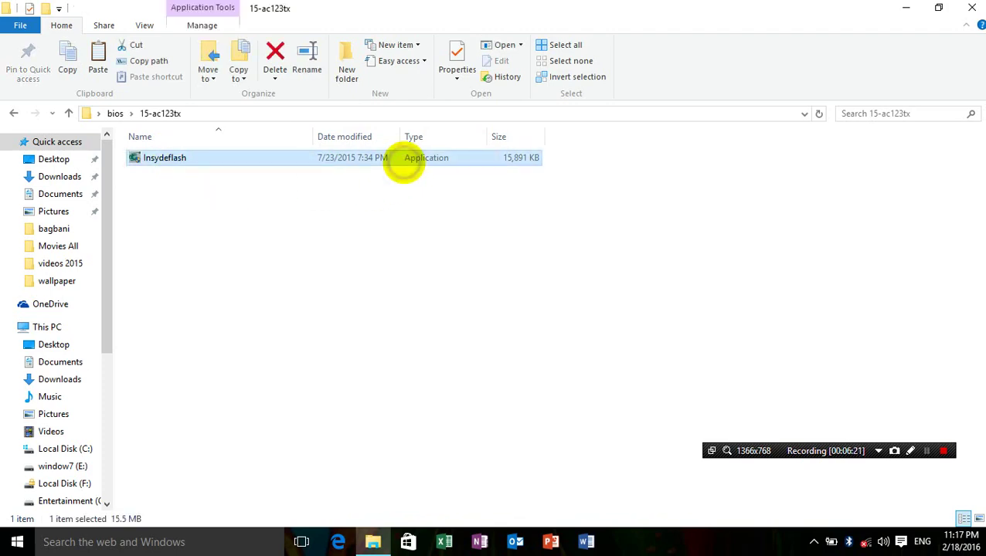
pyautogui.moveTo(438, 287)
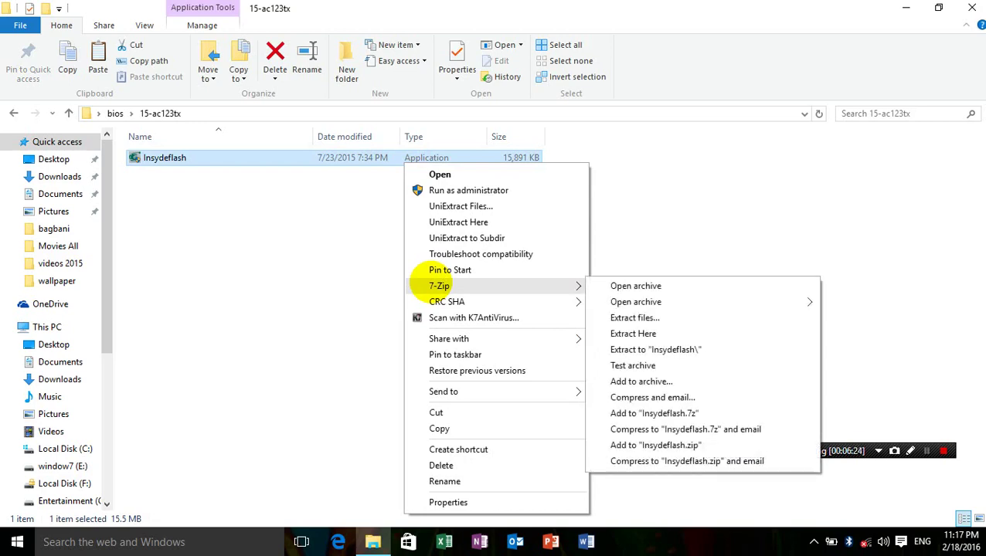
pyautogui.click(626, 317)
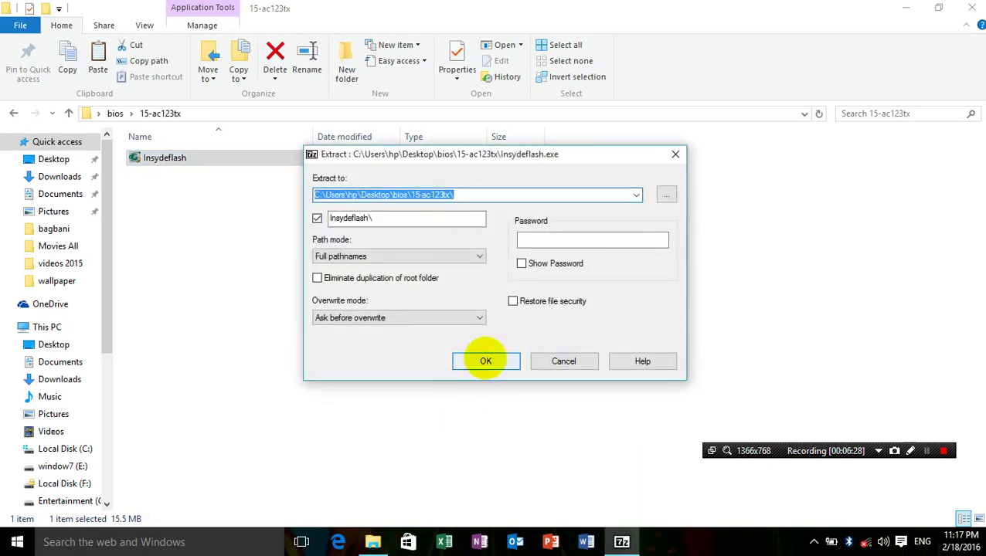
pyautogui.click(485, 361)
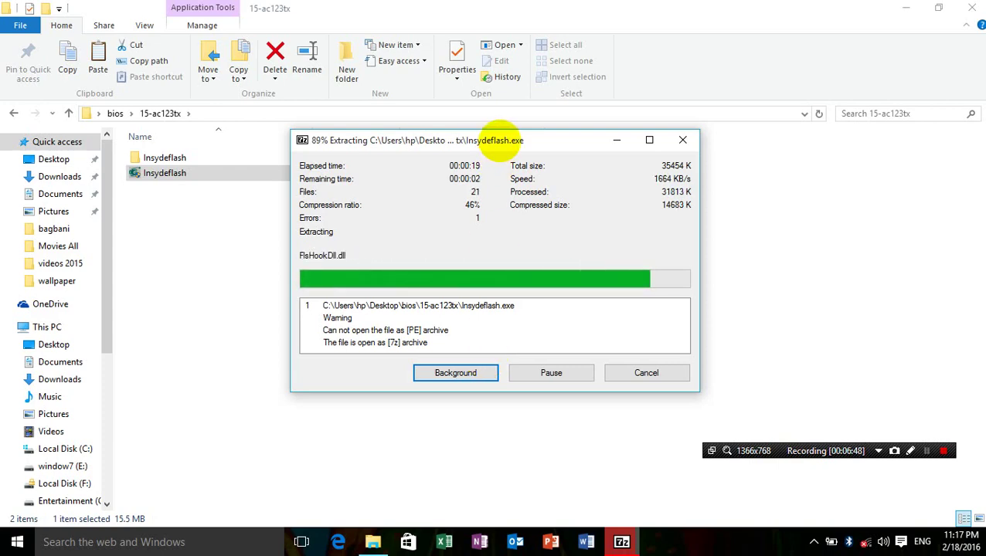
pyautogui.moveTo(499, 133); pyautogui.dragTo(518, 32)
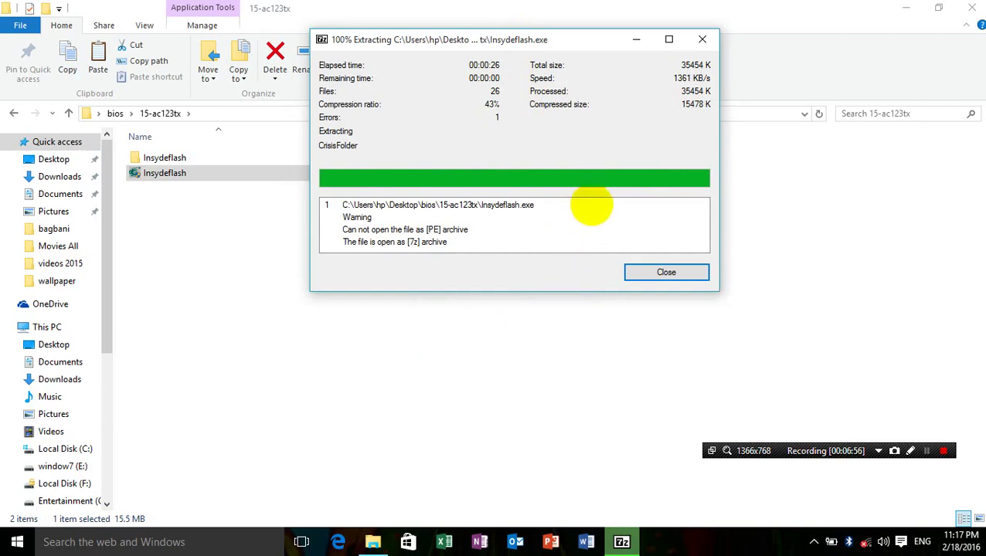
pyautogui.click(653, 272)
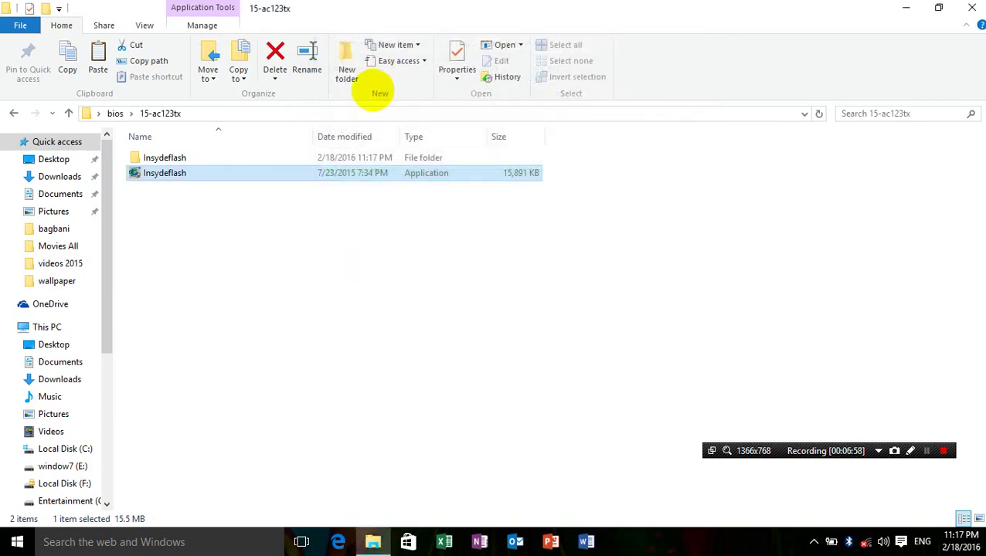
# - Open the extracted Insydeflash folder and compare the sizes of 080C1.fd, 080C6.fd and 080CD.fd
pyautogui.click(177, 156)
pyautogui.doubleClick(179, 152)
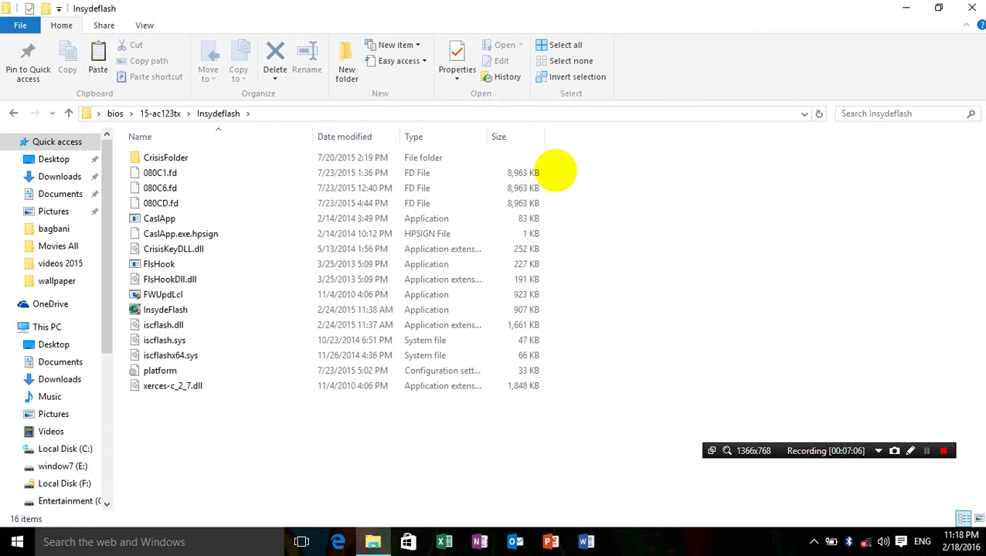
pyautogui.click(550, 168)
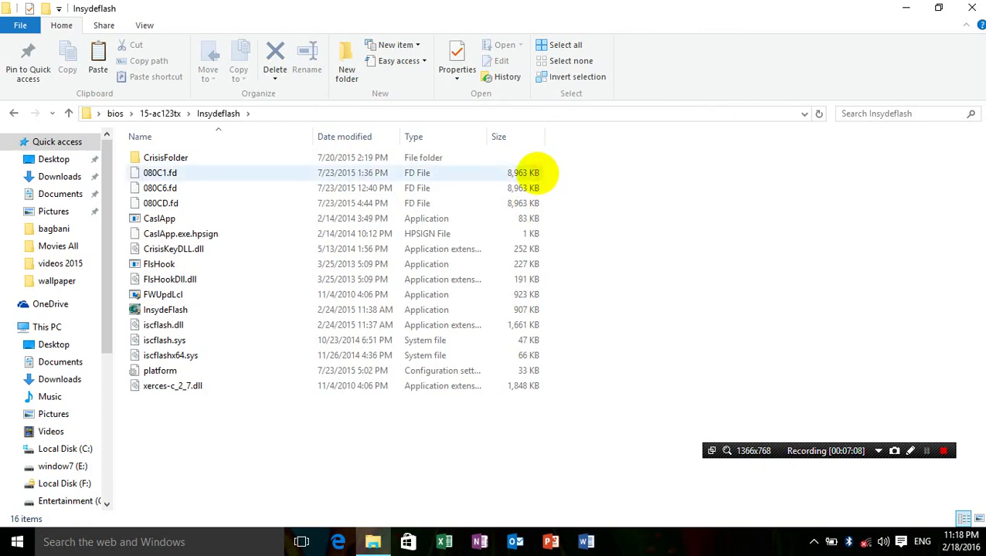
pyautogui.click(535, 172)
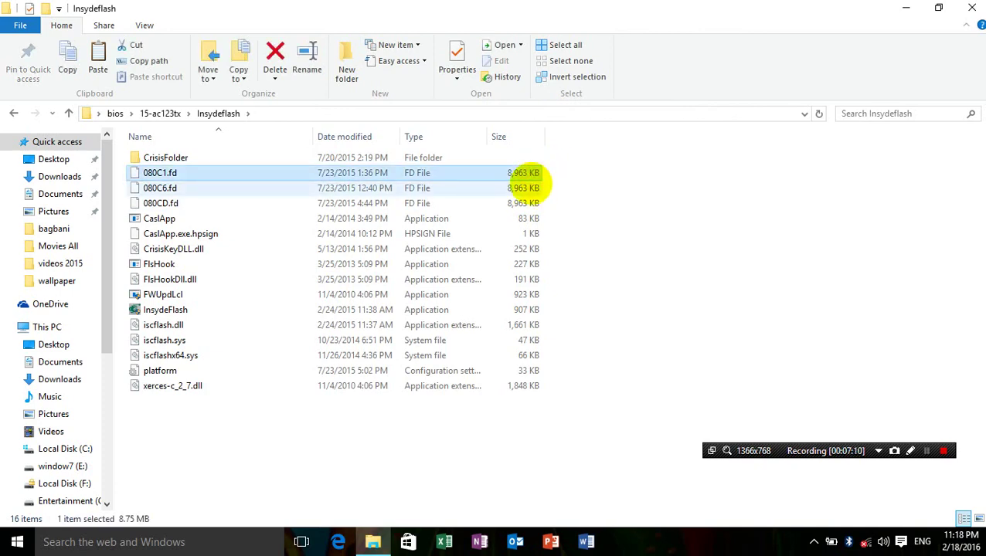
pyautogui.click(531, 187)
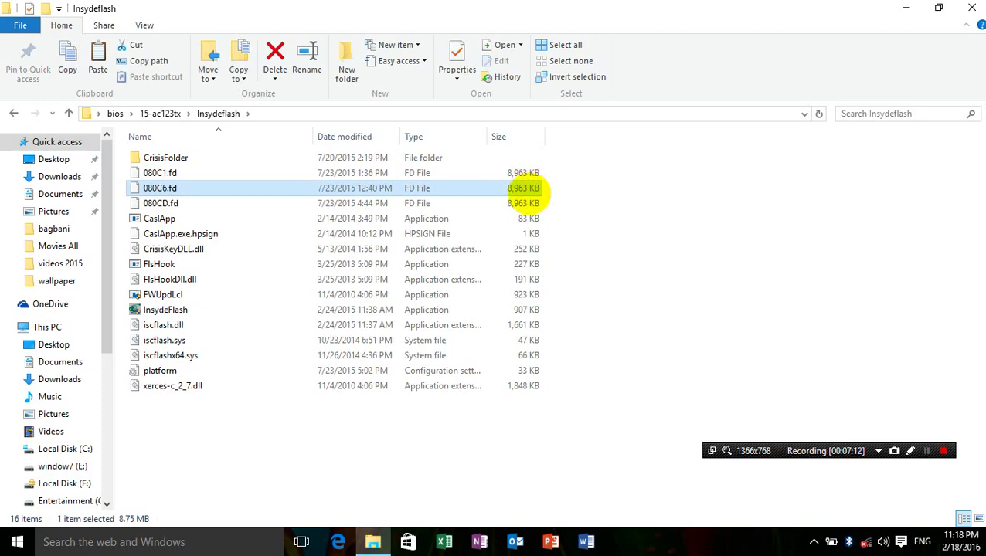
pyautogui.click(530, 202)
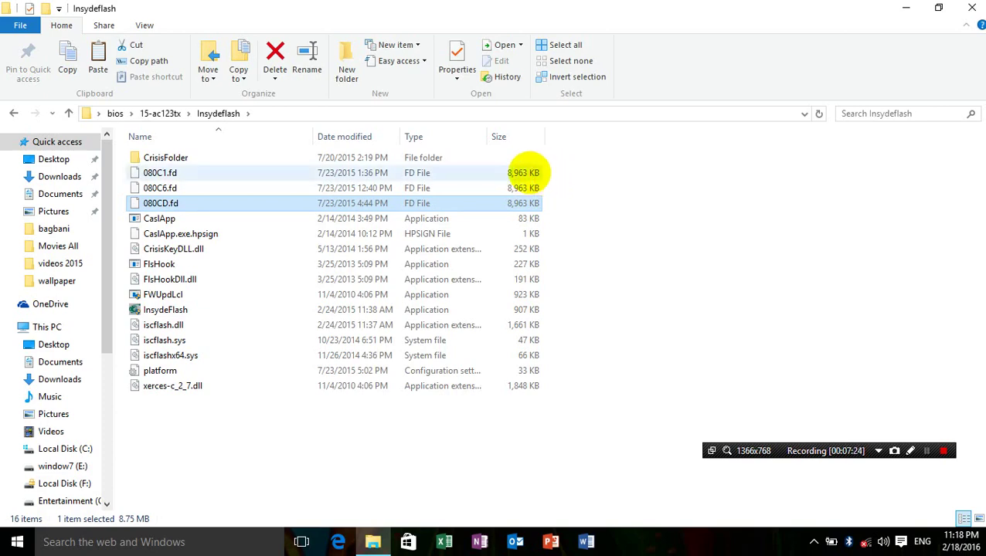
# - Show the file properties of 080C1.fd to examine its exact size
pyautogui.click(526, 173)
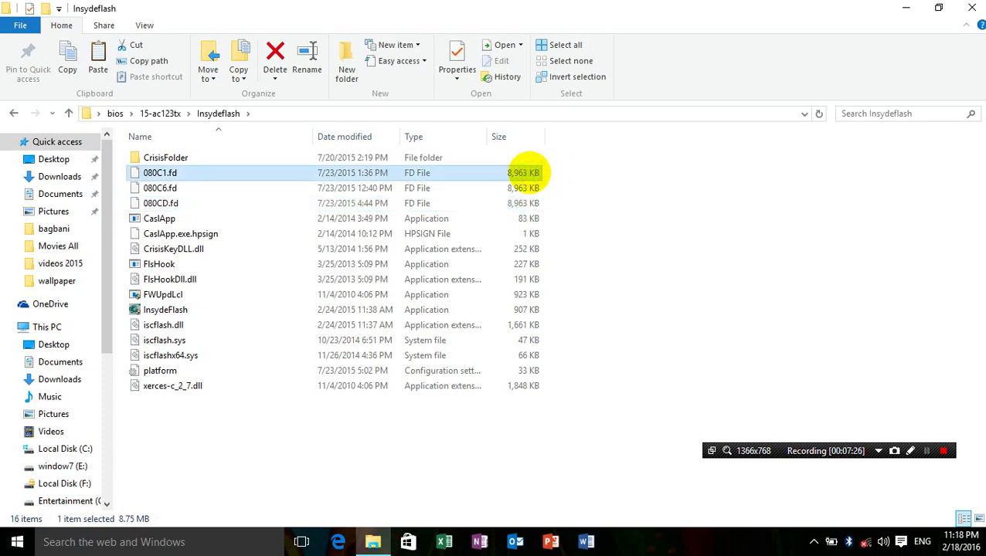
pyautogui.rightClick(527, 173)
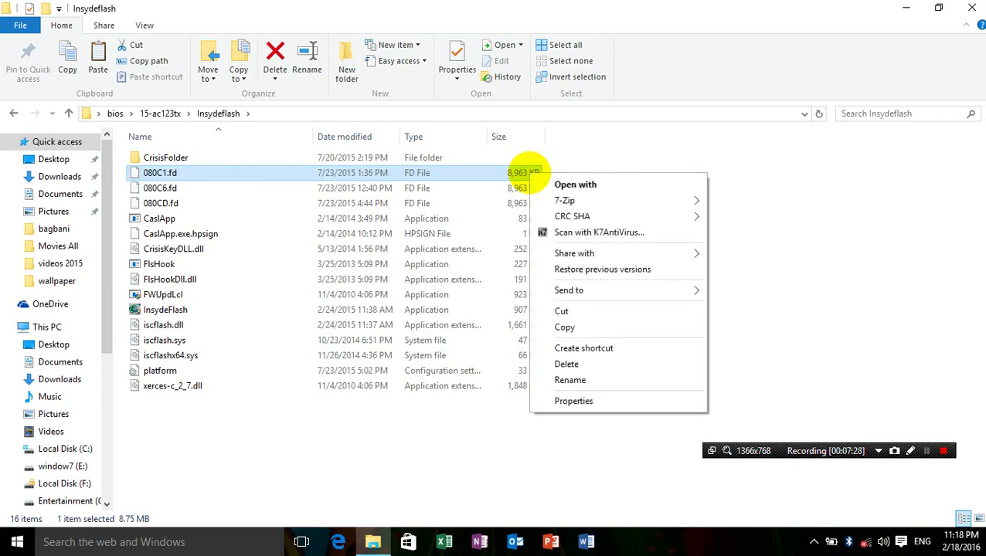
pyautogui.click(572, 400)
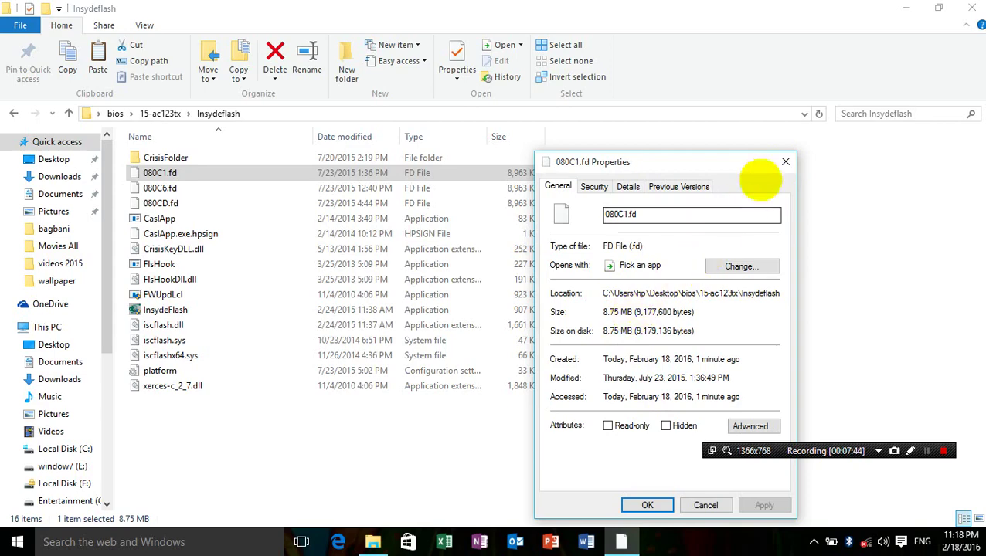
# - Close the properties of 080C1.fd and return from the Insydeflash folder to the bios folder
pyautogui.click(785, 161)
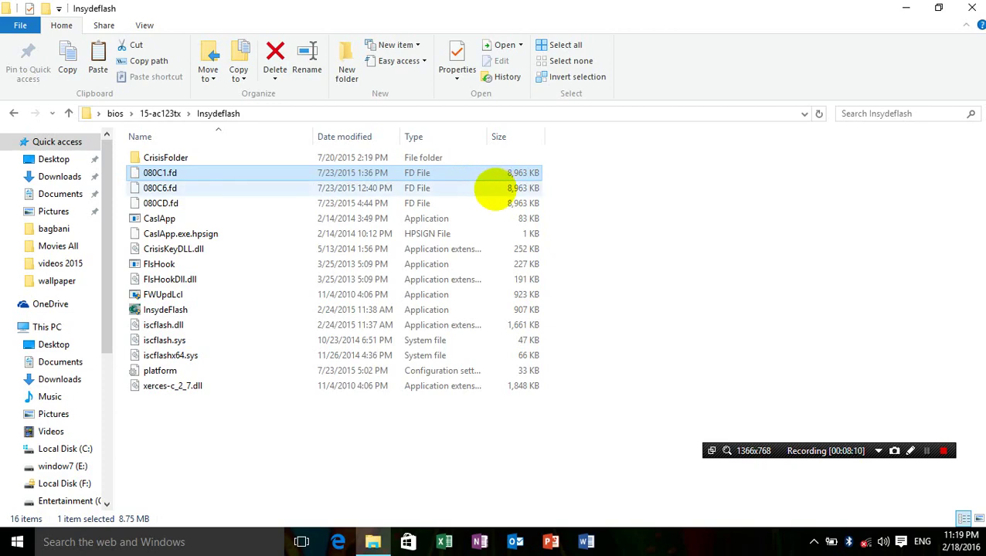
pyautogui.click(493, 189)
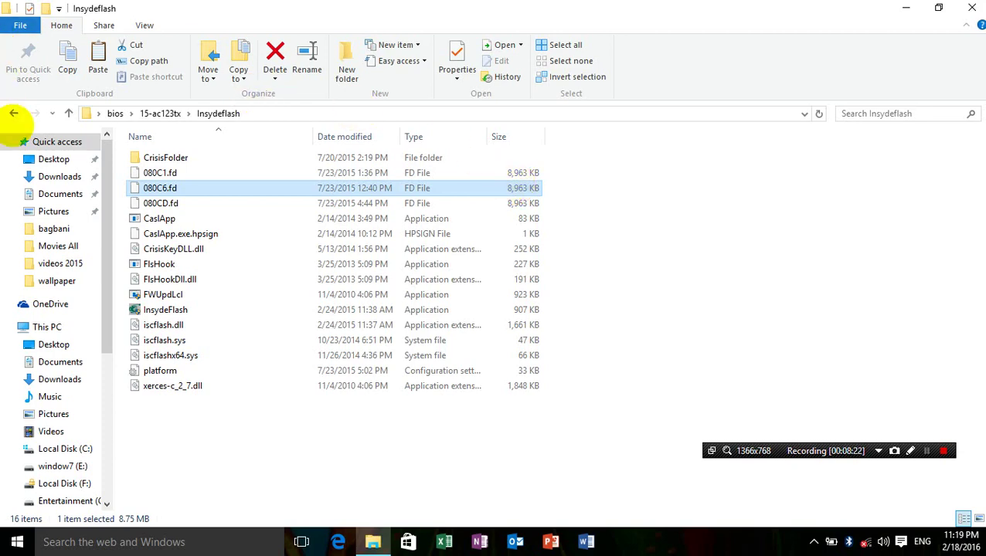
pyautogui.click(14, 113)
pyautogui.click(13, 113)
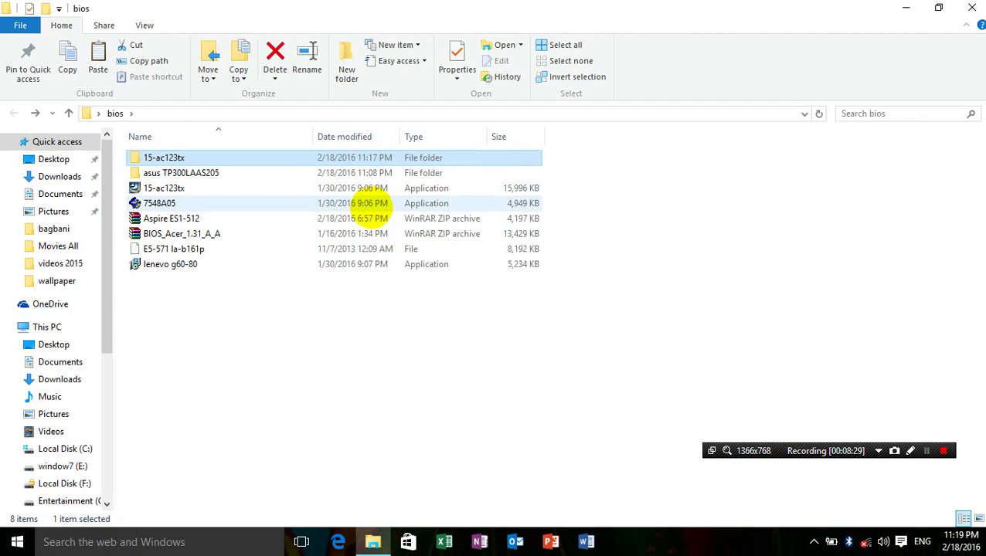
# - Try to extract the 7548A05 application with 7-Zip into a bios\7548A05 folder, keeping full pathnames, and close the extraction report
pyautogui.click(372, 203)
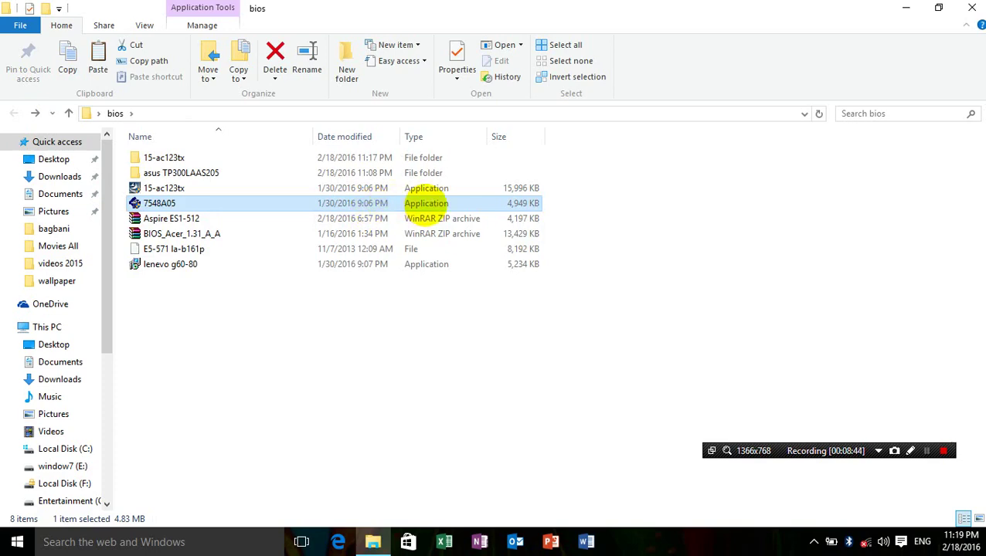
pyautogui.rightClick(426, 202)
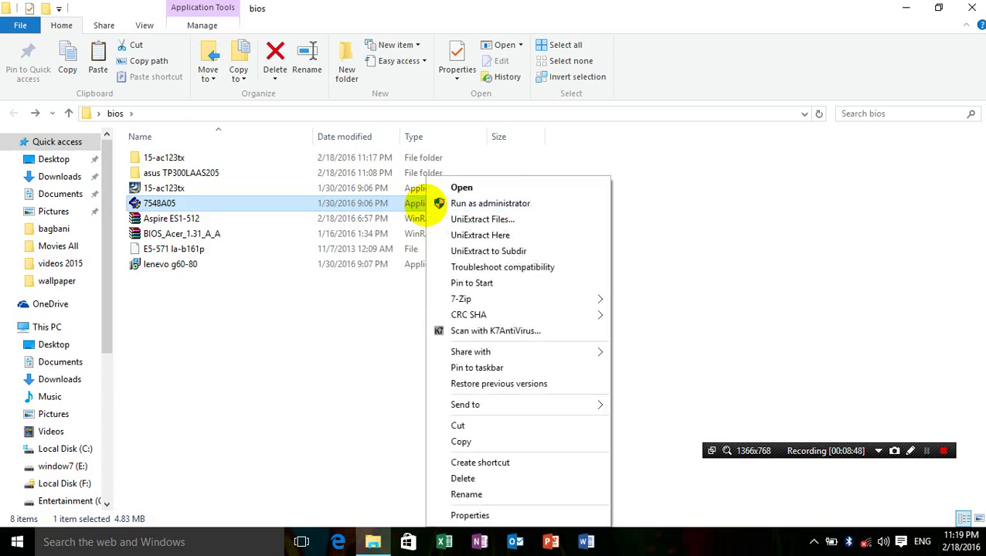
pyautogui.moveTo(463, 299)
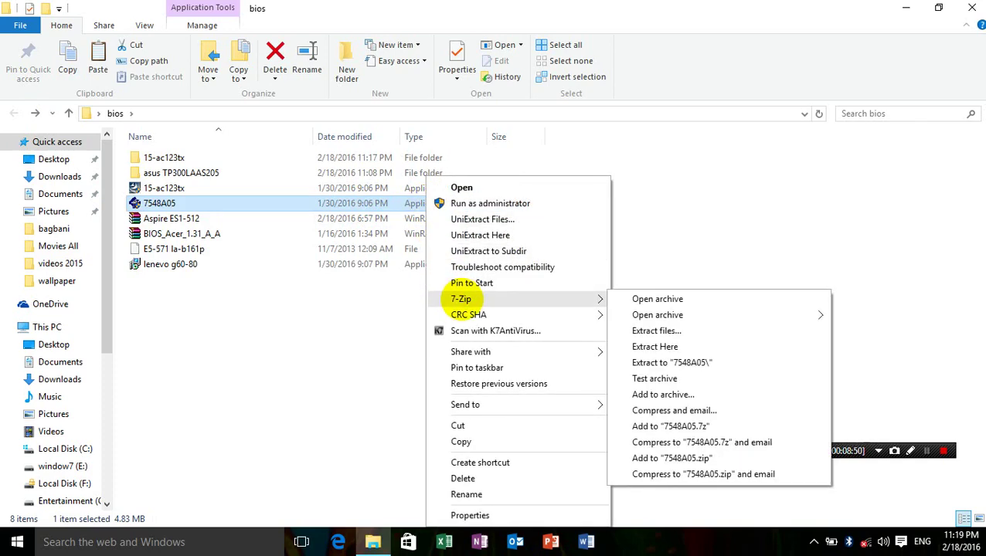
pyautogui.click(656, 331)
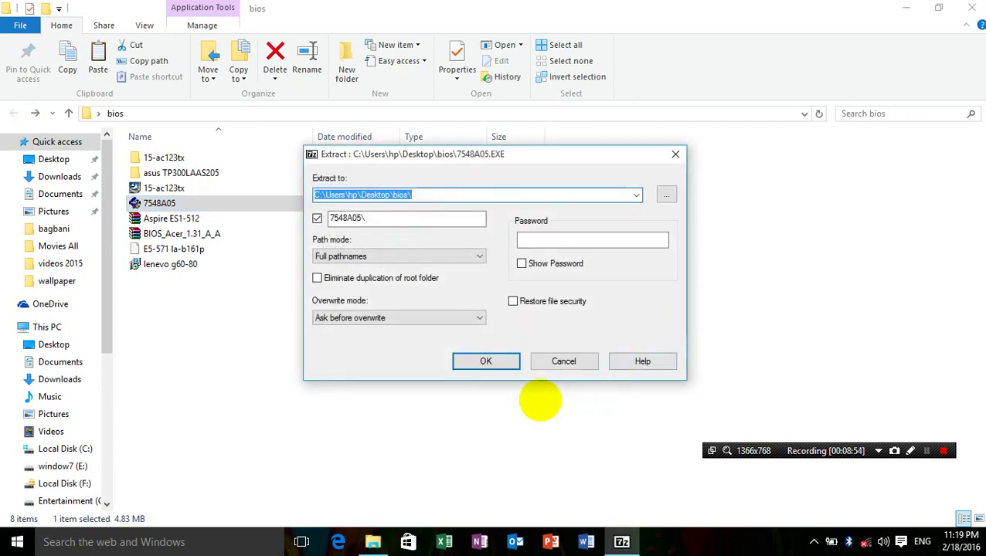
pyautogui.click(487, 361)
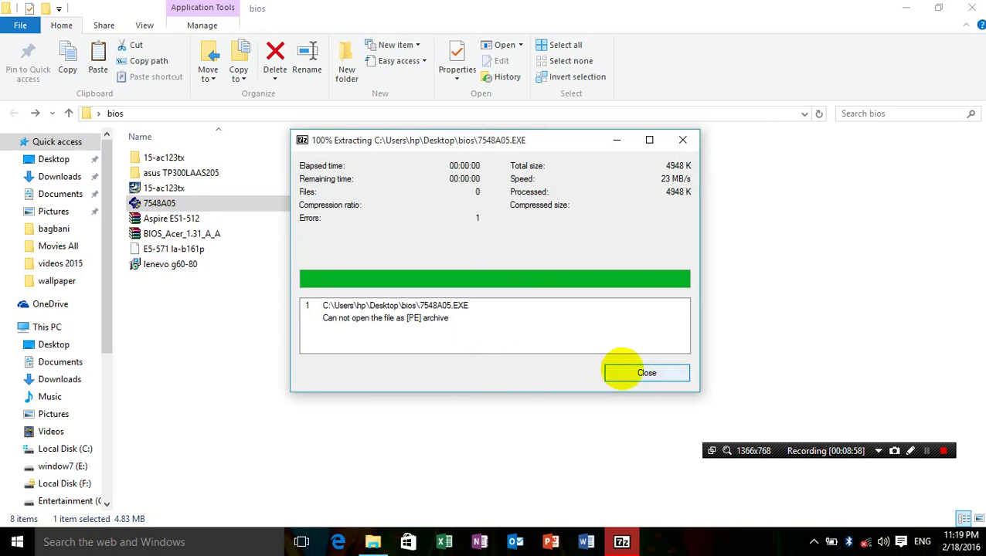
pyautogui.click(623, 370)
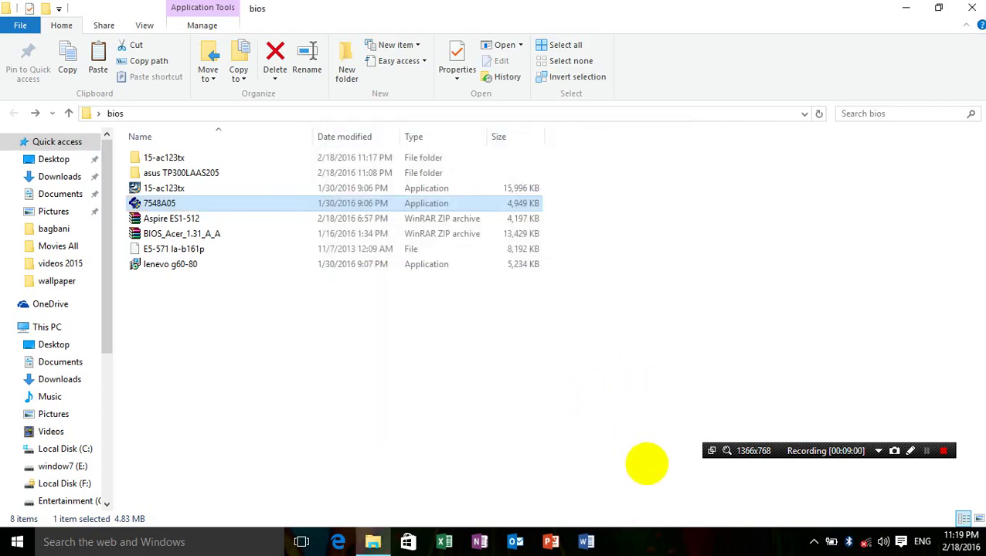
pyautogui.click(939, 452)
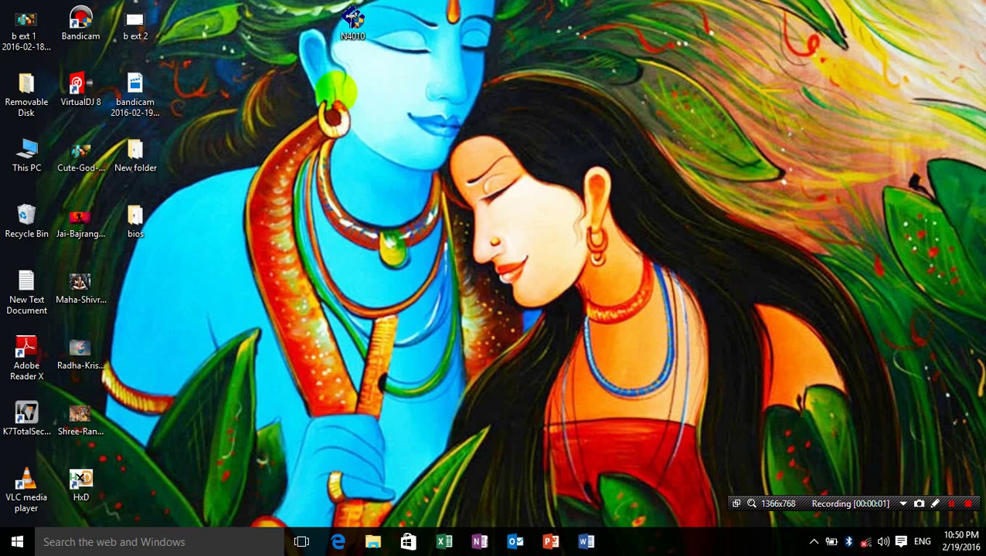
# - Extract the N4010 application on the desktop with 7-Zip into an N4010 folder, keeping full pathnames
pyautogui.click(353, 17)
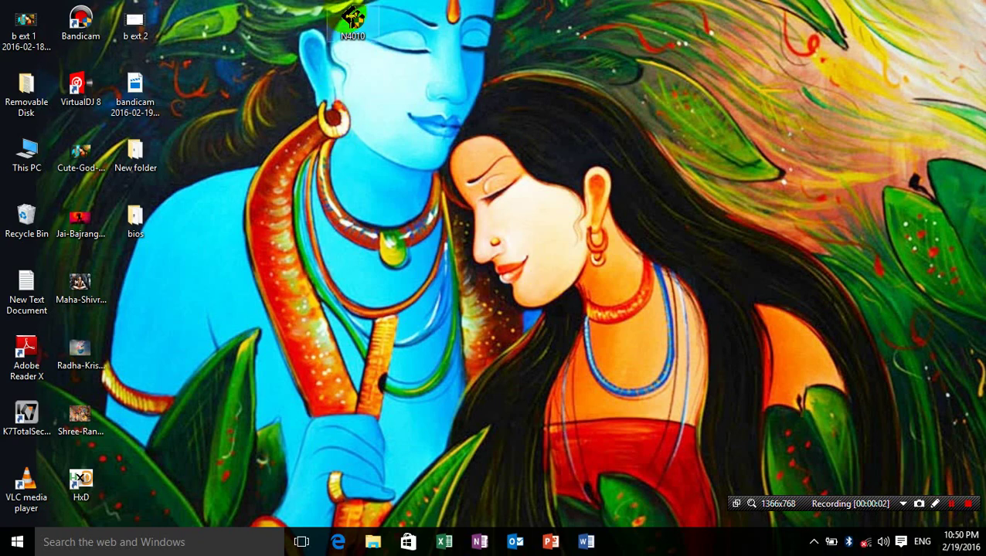
pyautogui.rightClick(353, 17)
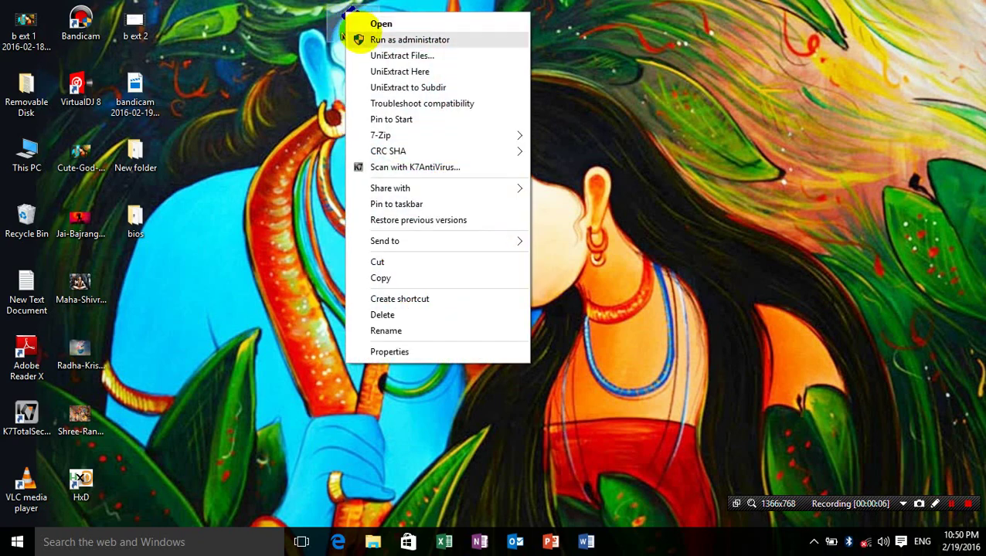
pyautogui.moveTo(421, 136)
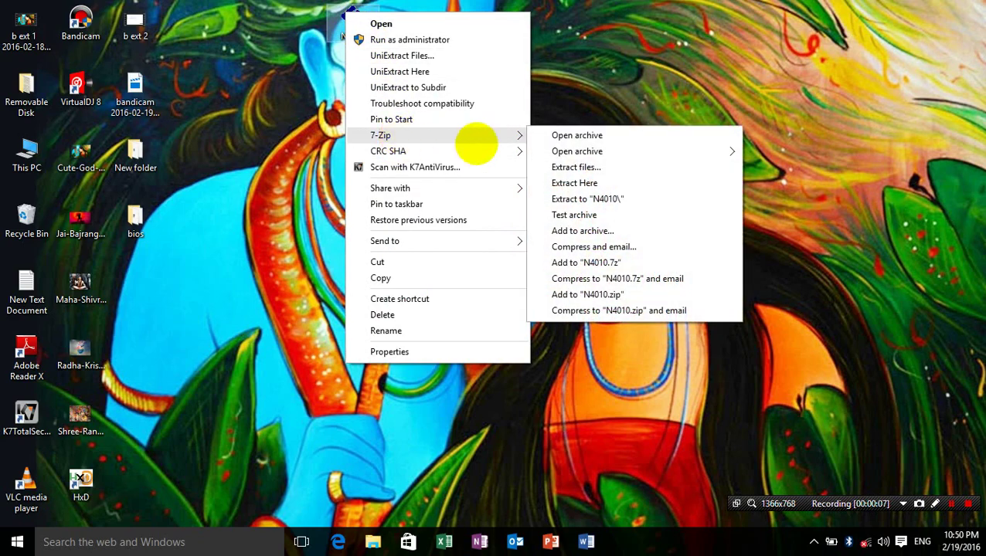
pyautogui.click(558, 167)
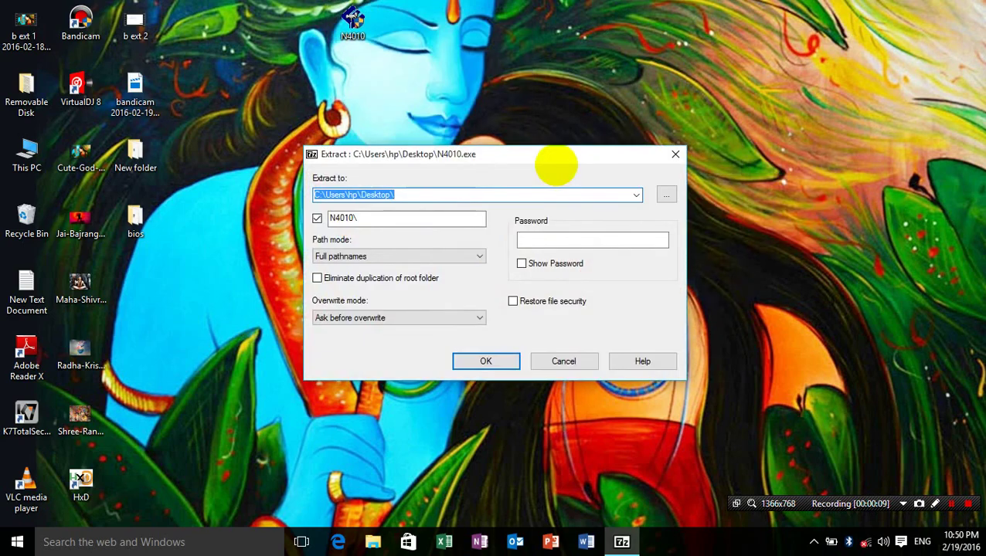
pyautogui.press('Return')
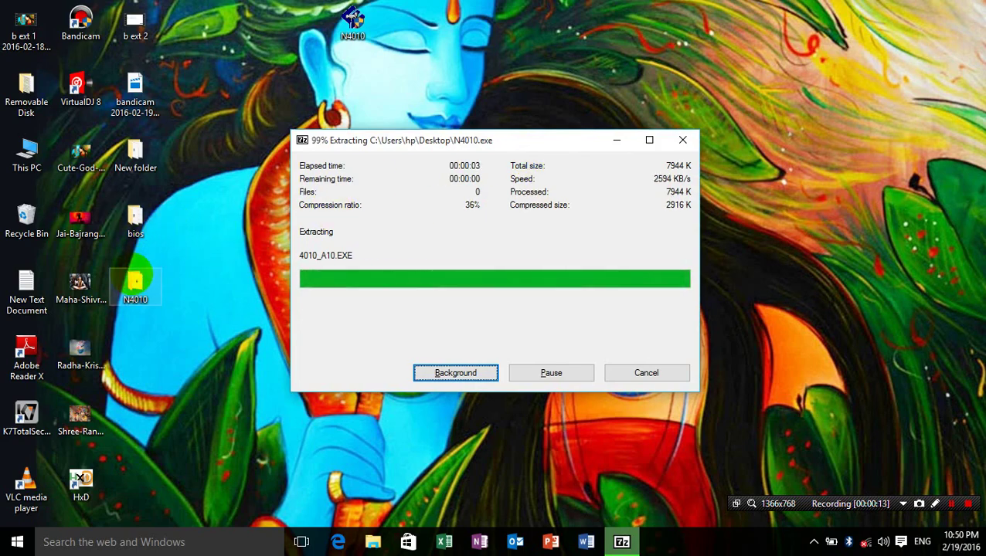
# - In the extracted N4010 folder, extract the 4010_A10 application with 7-Zip into a 4010_A10 subfolder and close the extraction report
pyautogui.click(135, 280)
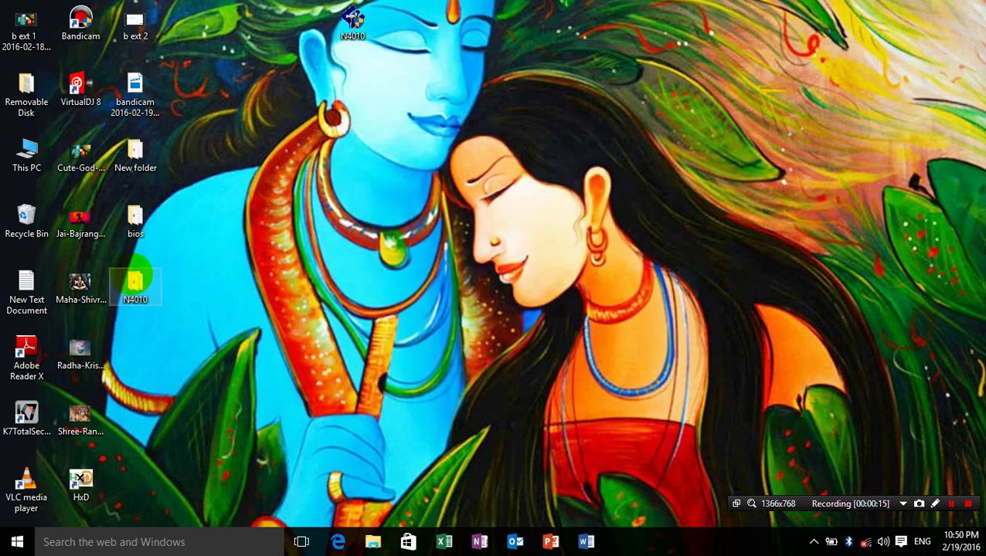
pyautogui.doubleClick(135, 279)
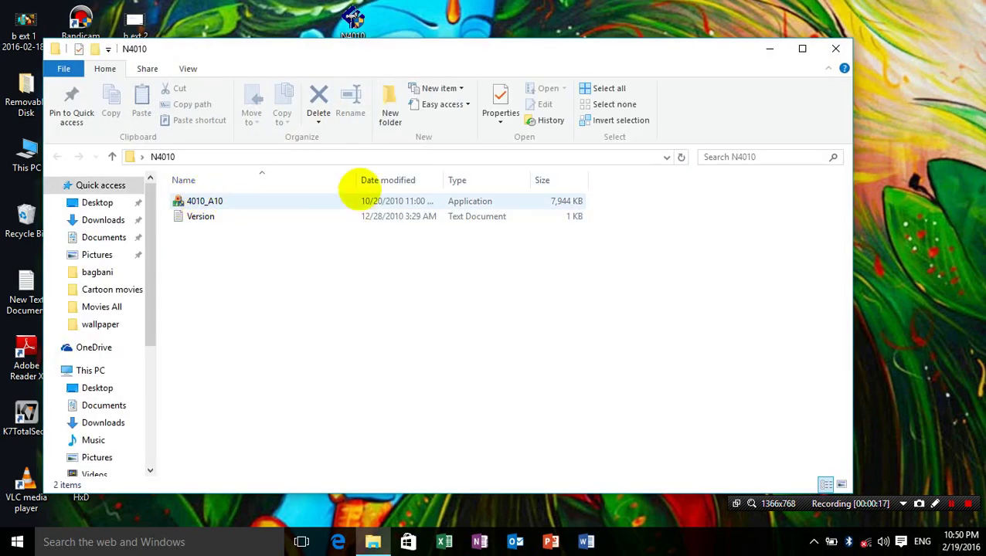
pyautogui.click(418, 200)
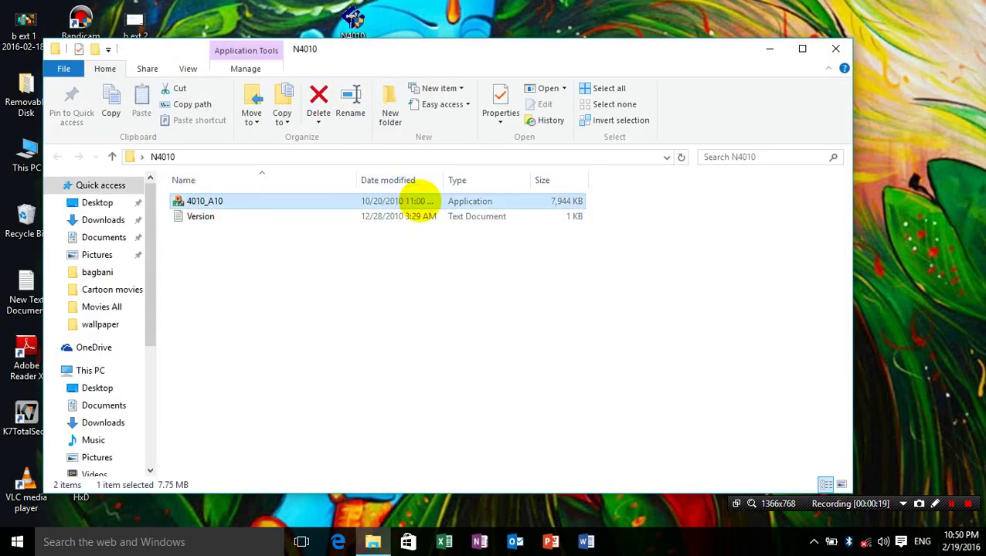
pyautogui.rightClick(420, 200)
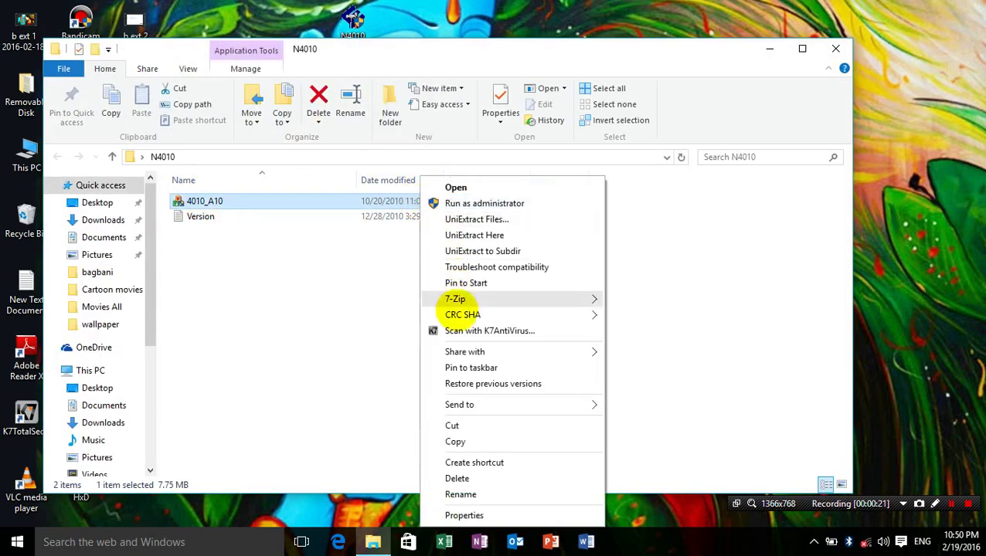
pyautogui.moveTo(462, 313)
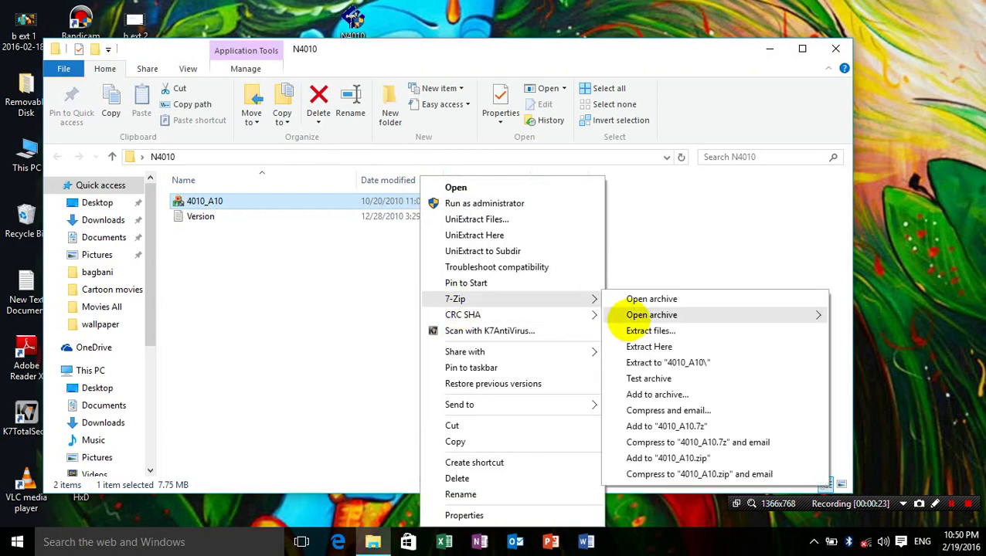
pyautogui.click(640, 331)
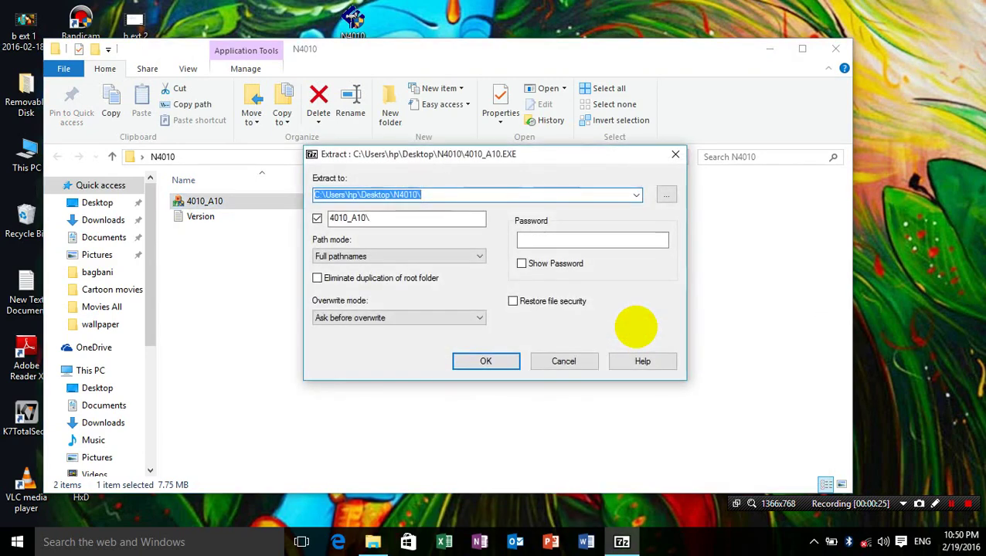
pyautogui.press('Return')
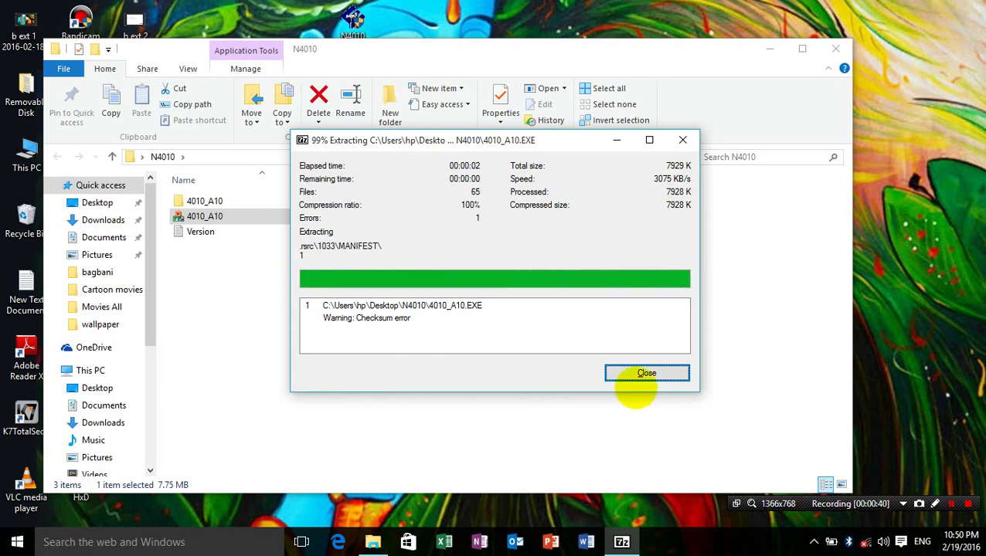
pyautogui.click(647, 373)
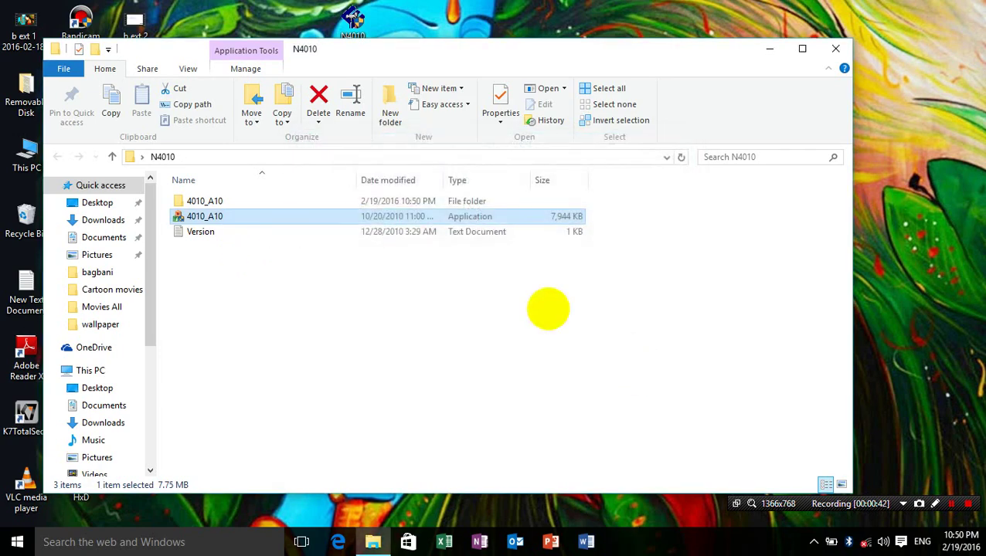
# - Open the RCDATA folder inside 4010_A10\.rsrc\1024 to see the extracted resource files
pyautogui.click(418, 201)
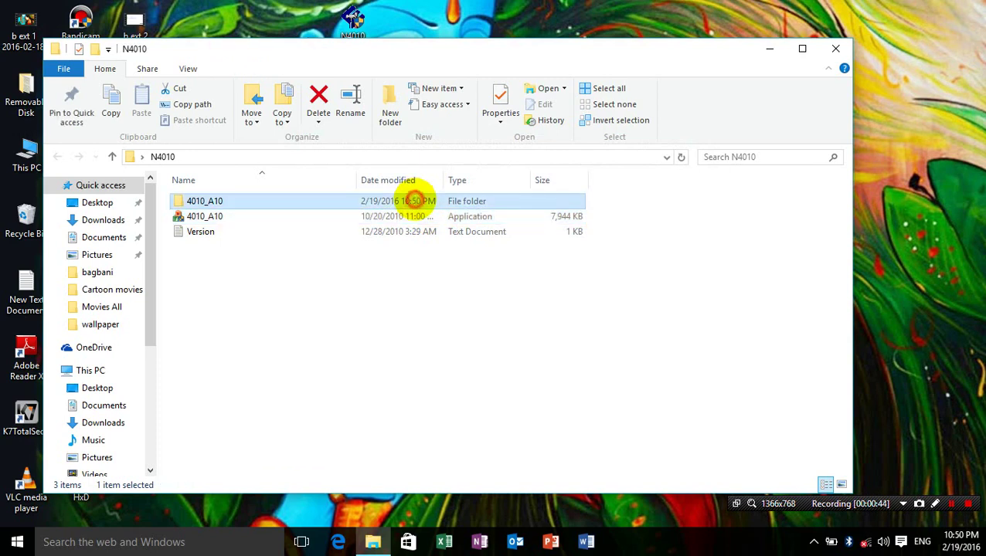
pyautogui.doubleClick(418, 201)
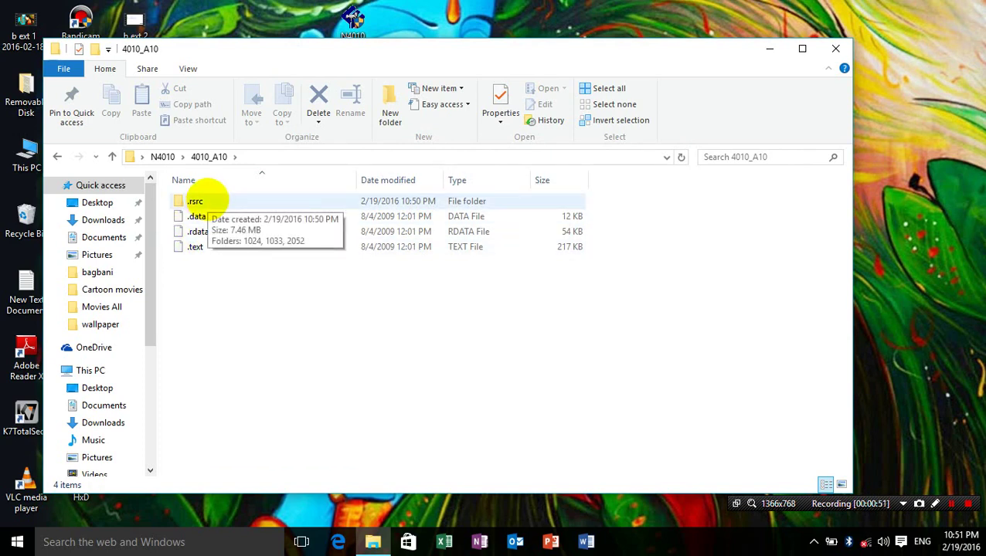
pyautogui.doubleClick(206, 200)
pyautogui.click(206, 200)
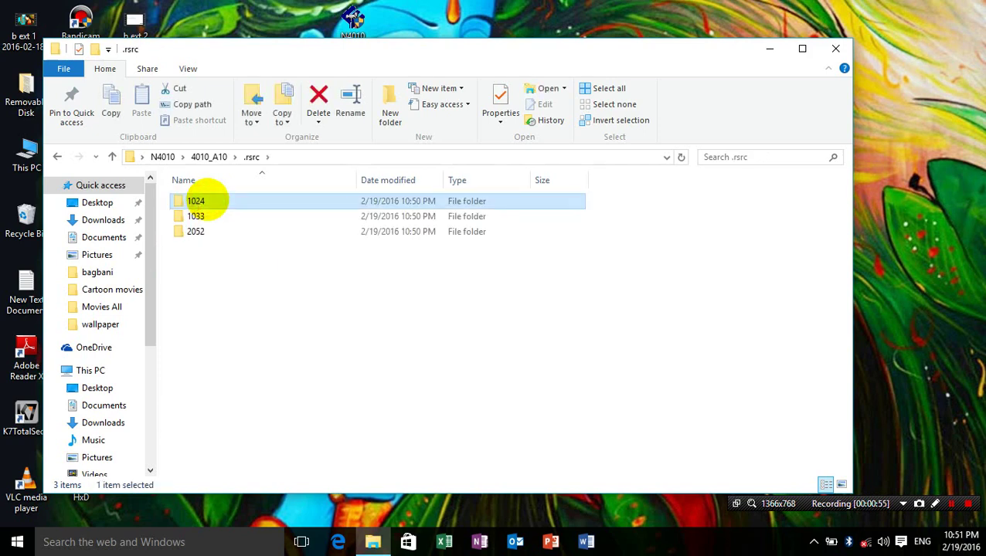
pyautogui.doubleClick(206, 201)
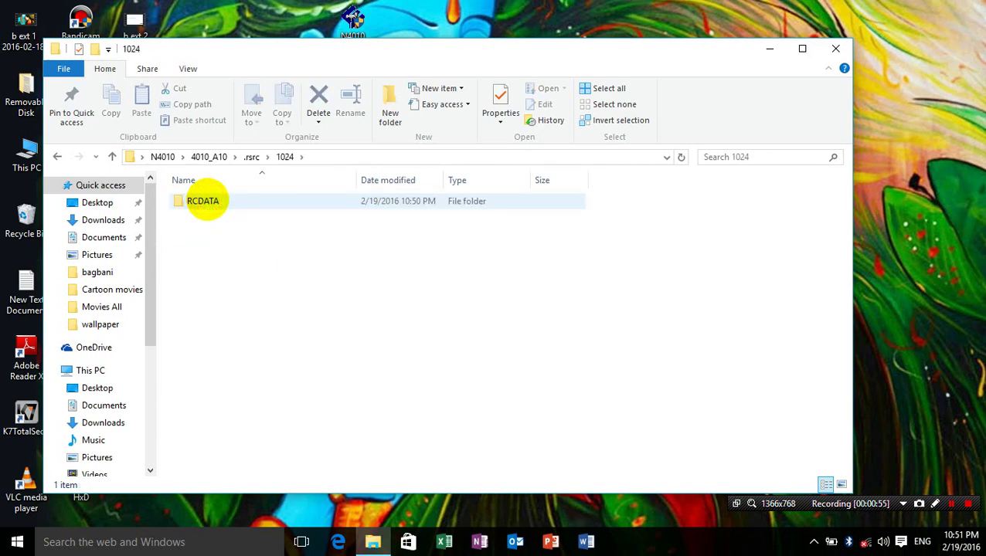
pyautogui.doubleClick(204, 200)
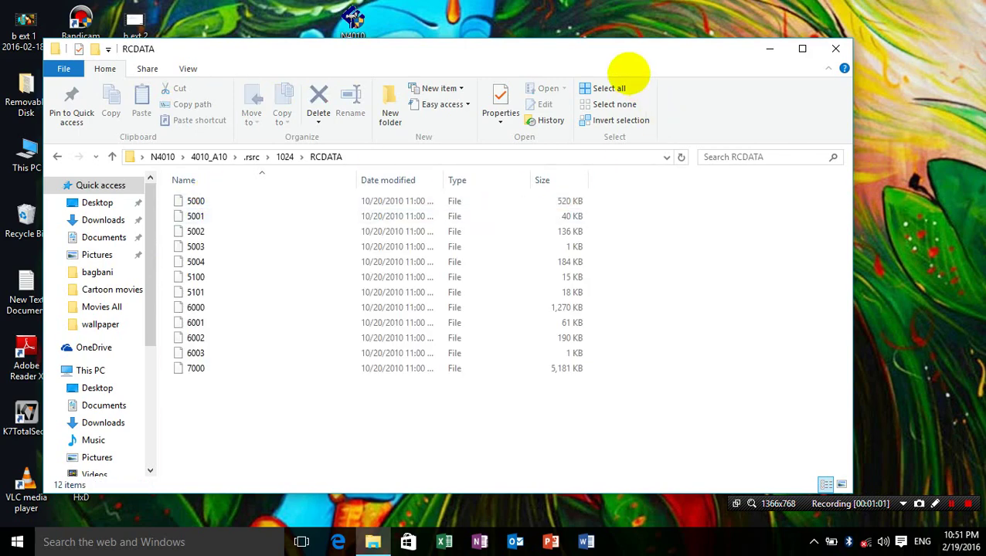
# - Move the folder window aside and select file 7000 in RCDATA to examine its size
pyautogui.moveTo(615, 50); pyautogui.dragTo(821, 63)
pyautogui.moveTo(826, 97); pyautogui.dragTo(800, 68)
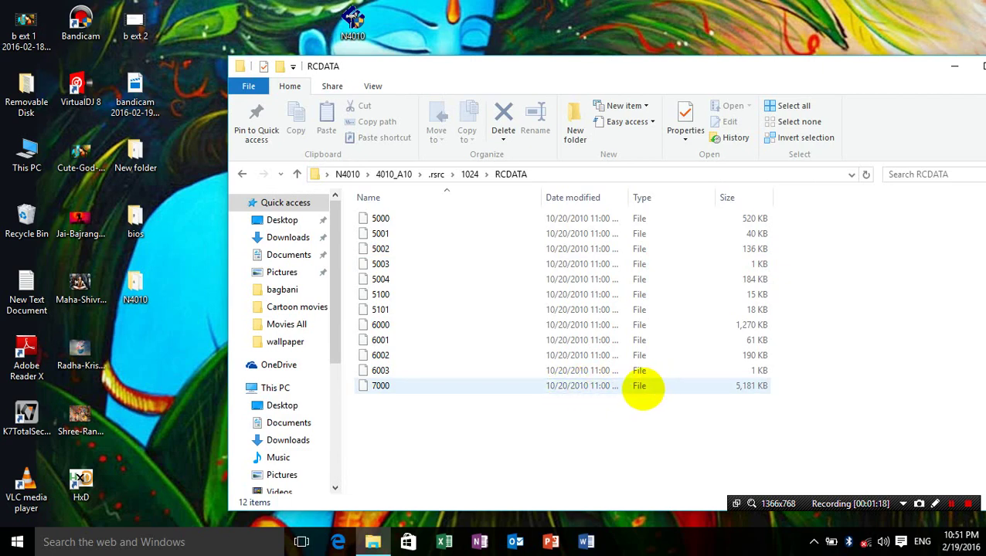
pyautogui.click(640, 388)
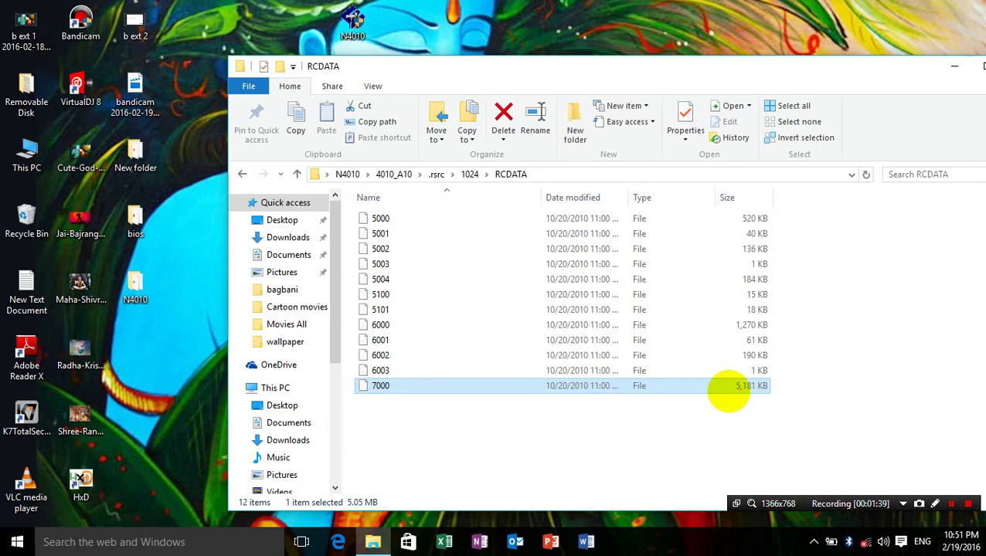
# - Go back up from the RCDATA folder to the Desktop folder and close the file window
pyautogui.press('BackSpace')
pyautogui.press('BackSpace')
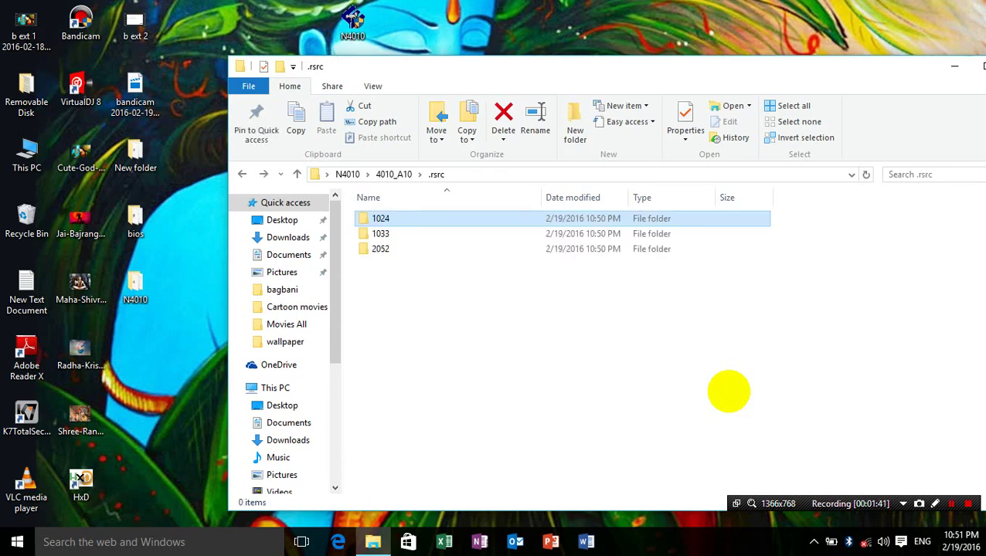
pyautogui.press('BackSpace')
pyautogui.press('BackSpace')
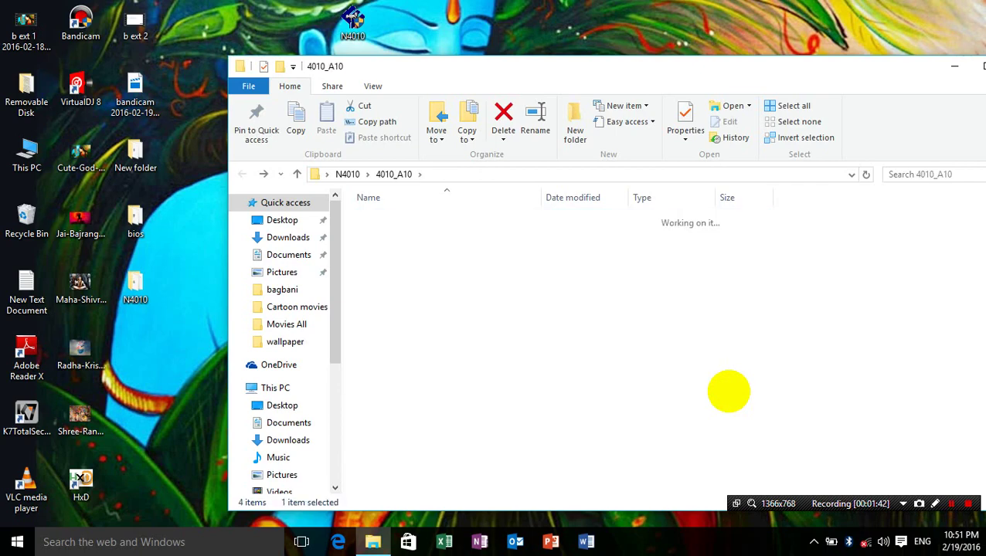
pyautogui.hotkey('alt', 'Up')
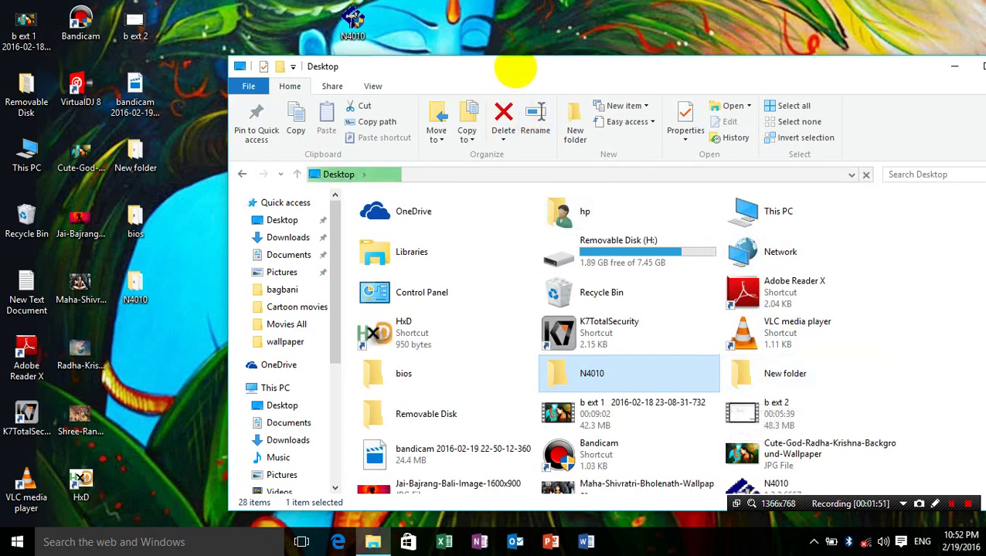
pyautogui.moveTo(522, 67); pyautogui.dragTo(303, 42)
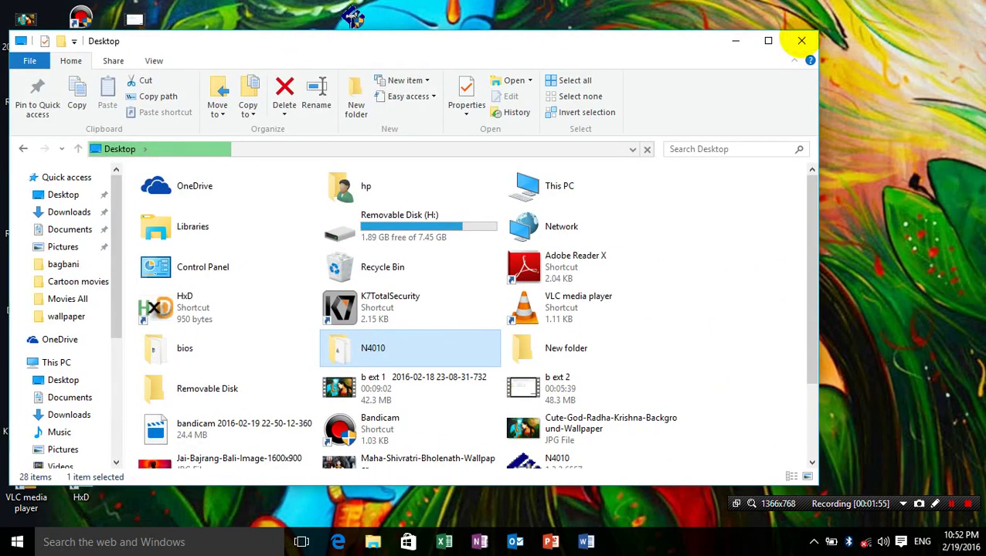
pyautogui.click(800, 39)
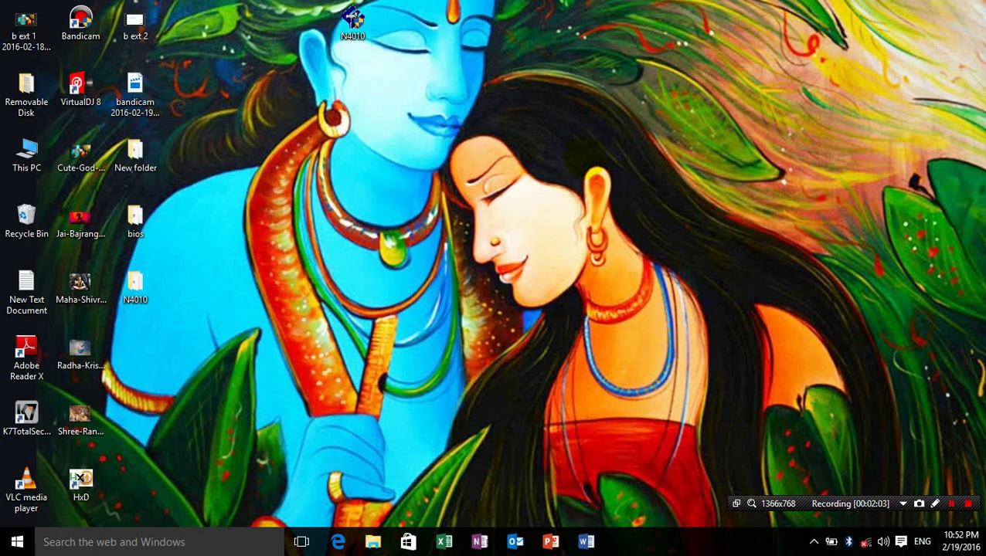
pyautogui.press('F12')
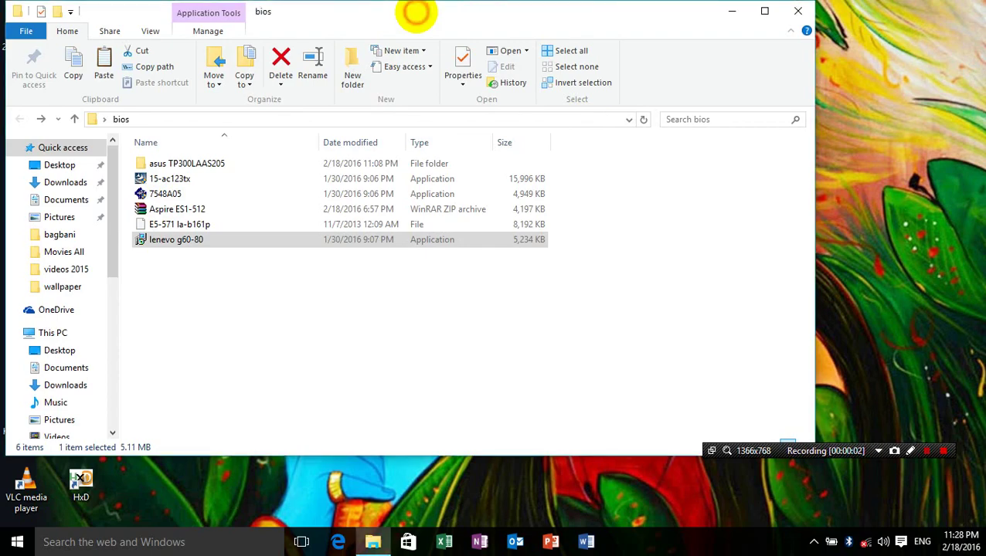
# - Extract the Aspire ES1-512 ZIP archive in the bios folder with Universal Extractor into an Aspire ES1-512 subfolder
pyautogui.moveTo(416, 14); pyautogui.dragTo(925, 7)
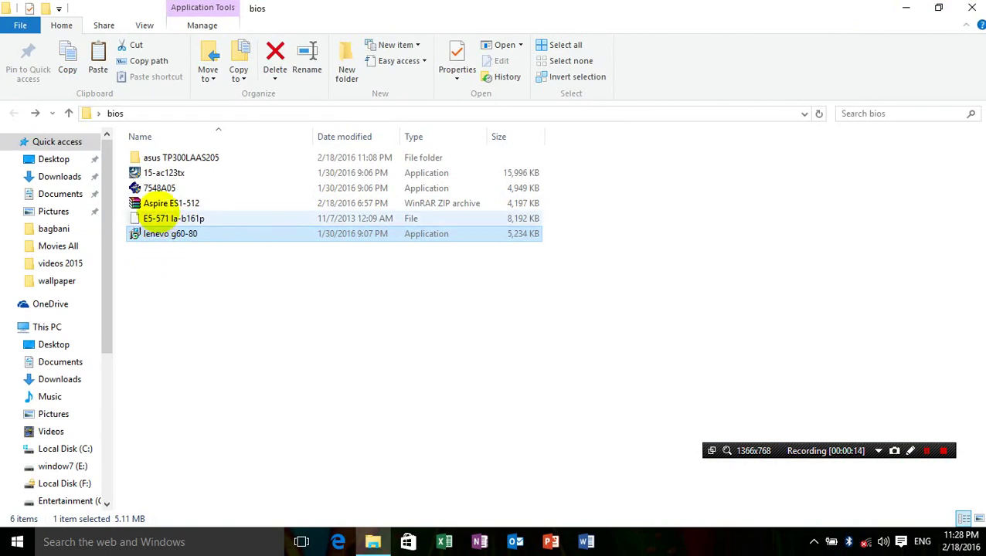
pyautogui.moveTo(156, 219)
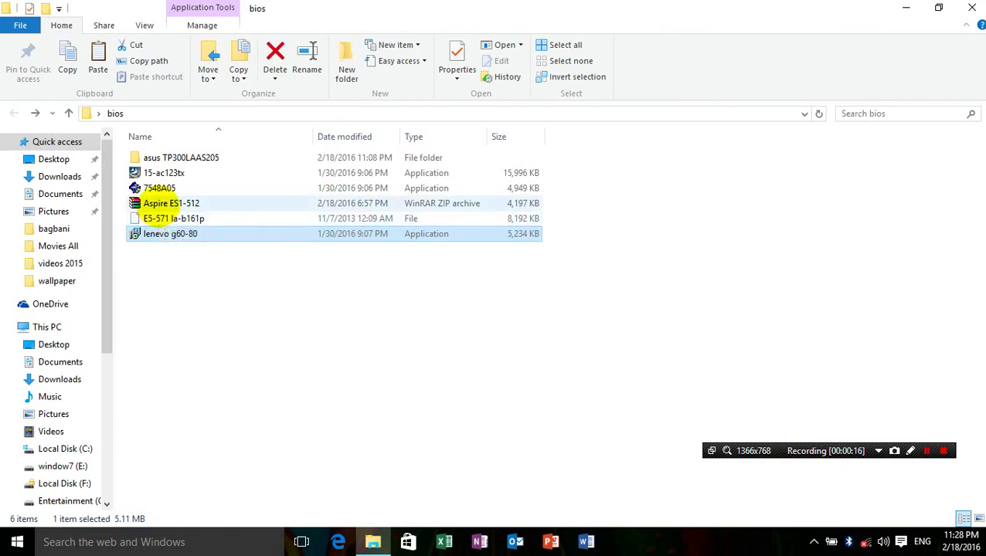
pyautogui.click(159, 204)
pyautogui.rightClick(159, 205)
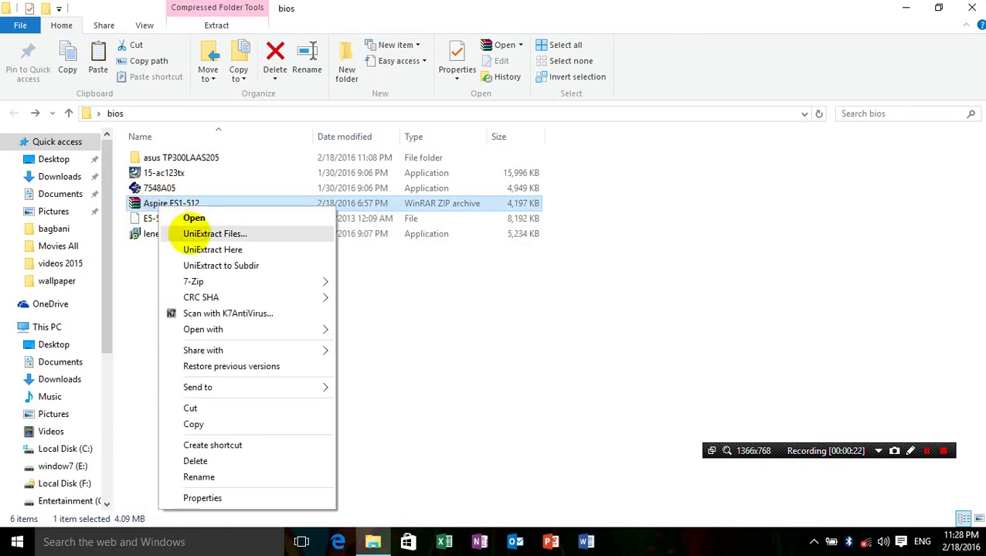
pyautogui.click(189, 233)
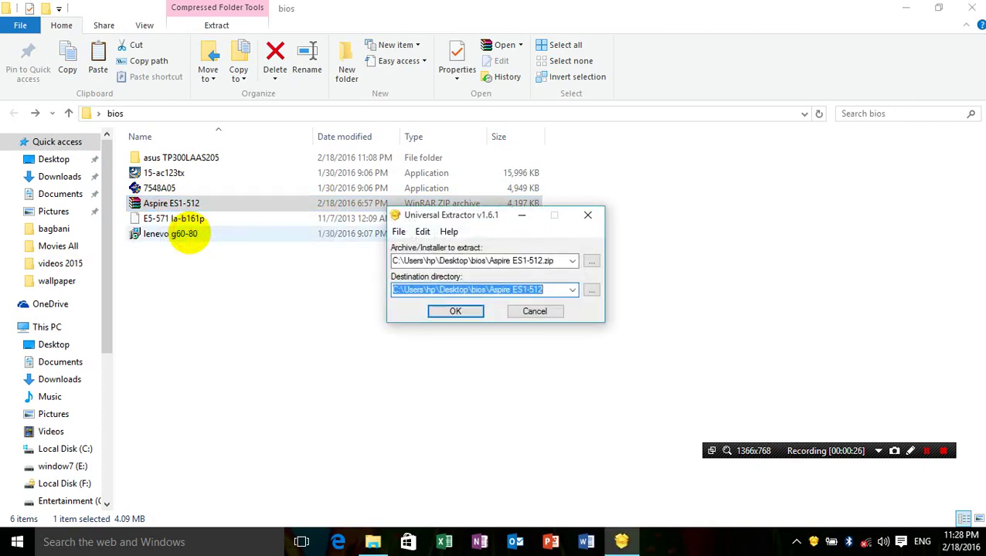
pyautogui.press('Return')
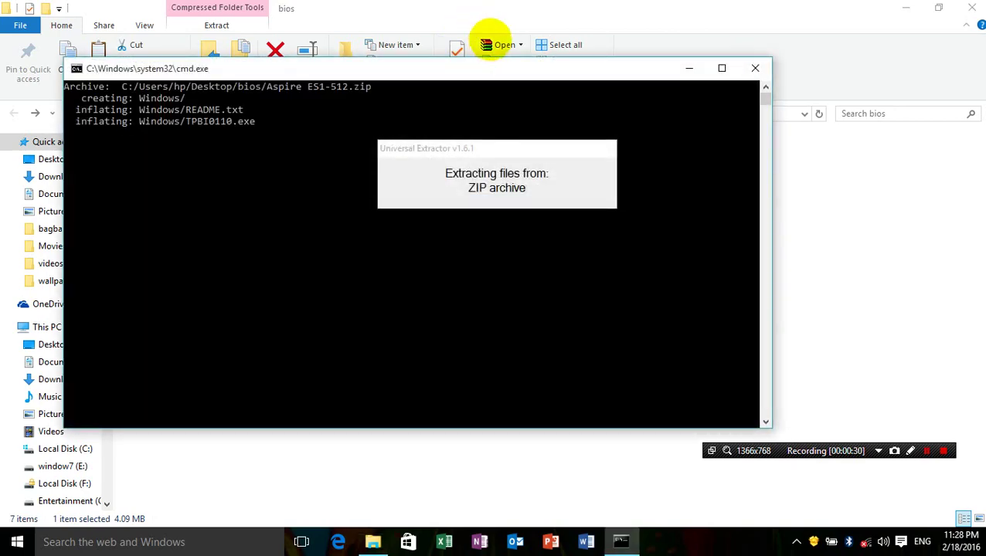
# - Open the Aspire ES1-512\Windows folder and extract the TPBI0110 application with Universal Extractor into a TPBI0110 subfolder
pyautogui.moveTo(477, 14); pyautogui.dragTo(943, 53)
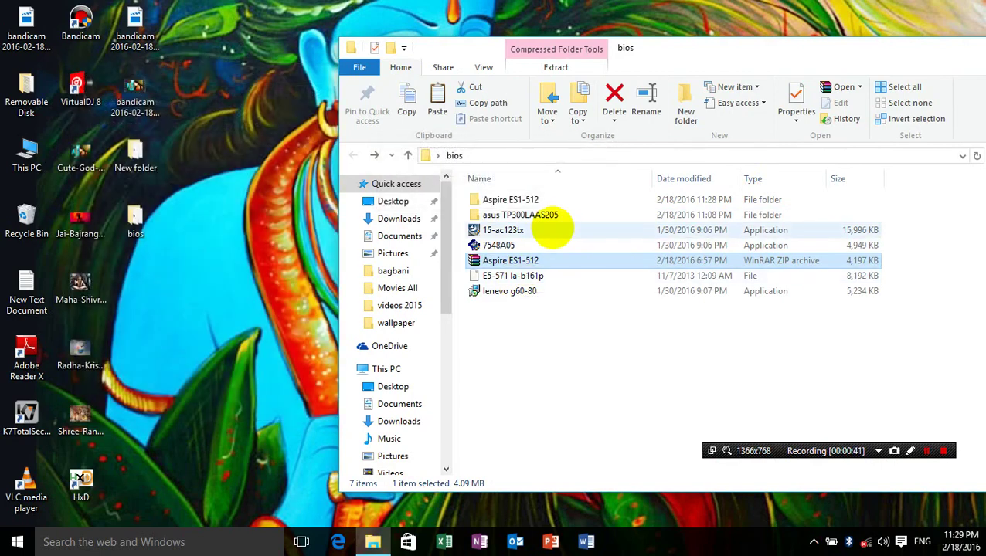
pyautogui.doubleClick(548, 200)
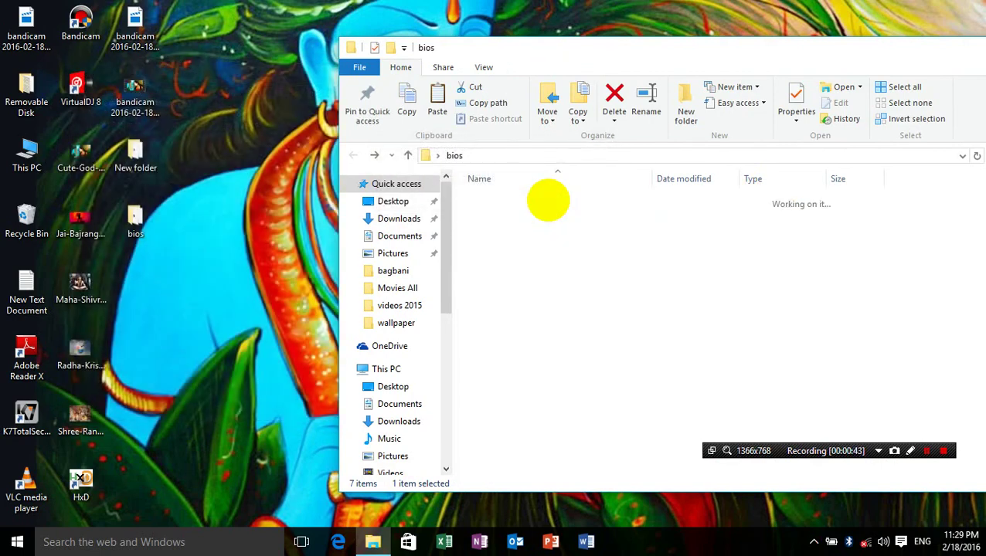
pyautogui.doubleClick(548, 200)
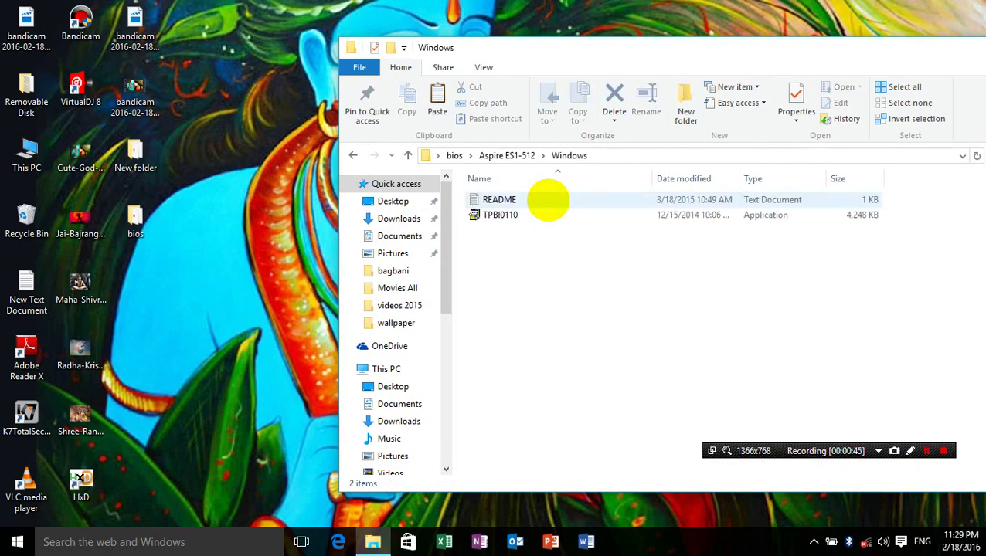
pyautogui.click(543, 215)
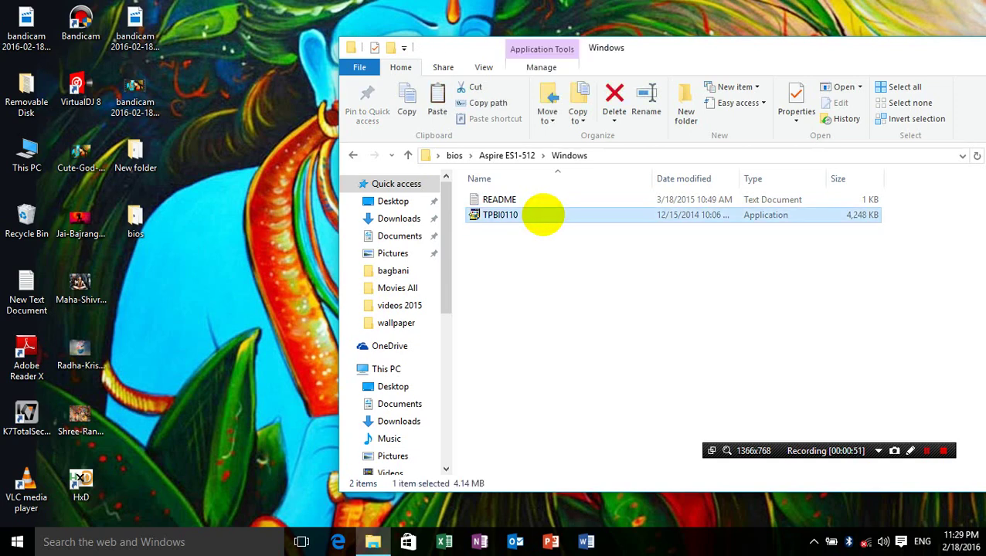
pyautogui.click(543, 215)
pyautogui.rightClick(543, 215)
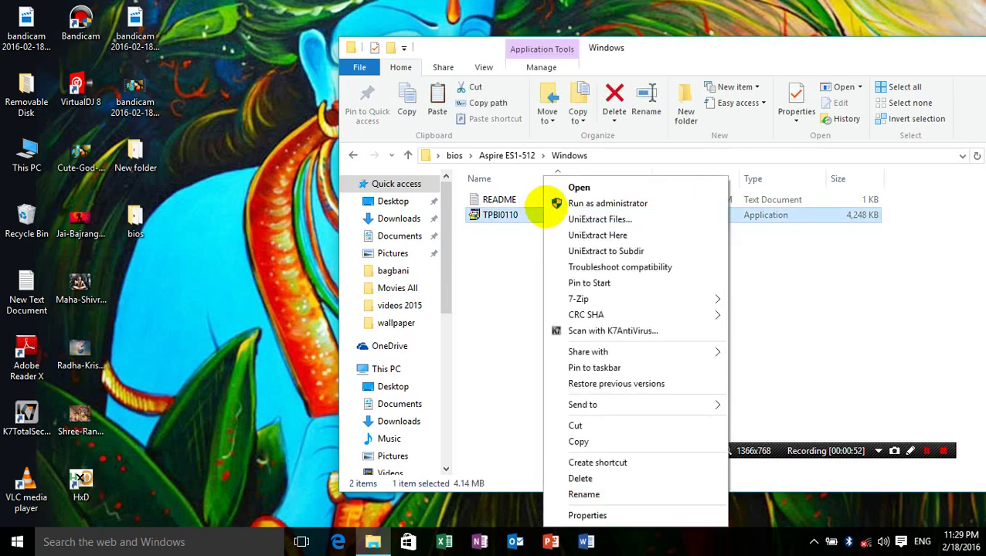
pyautogui.click(563, 219)
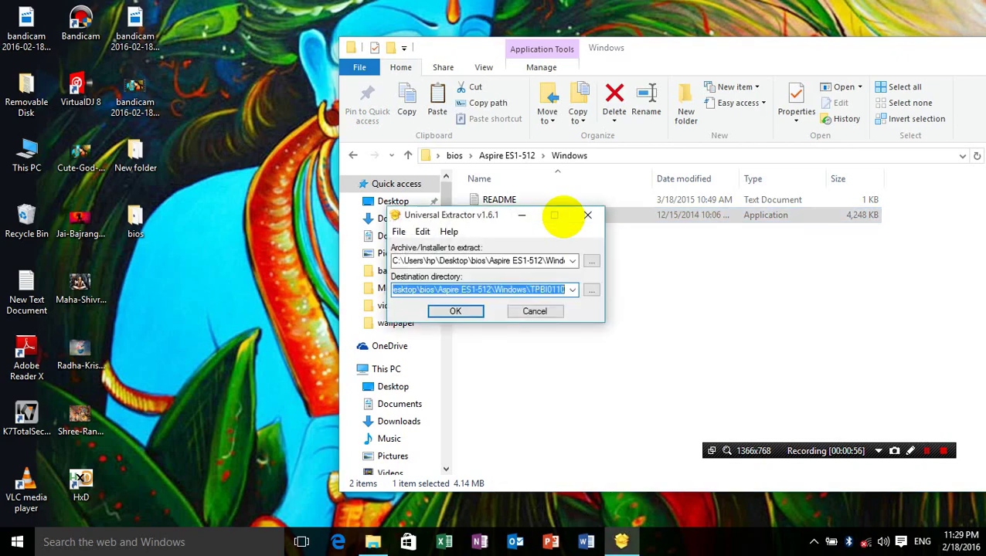
pyautogui.press('Return')
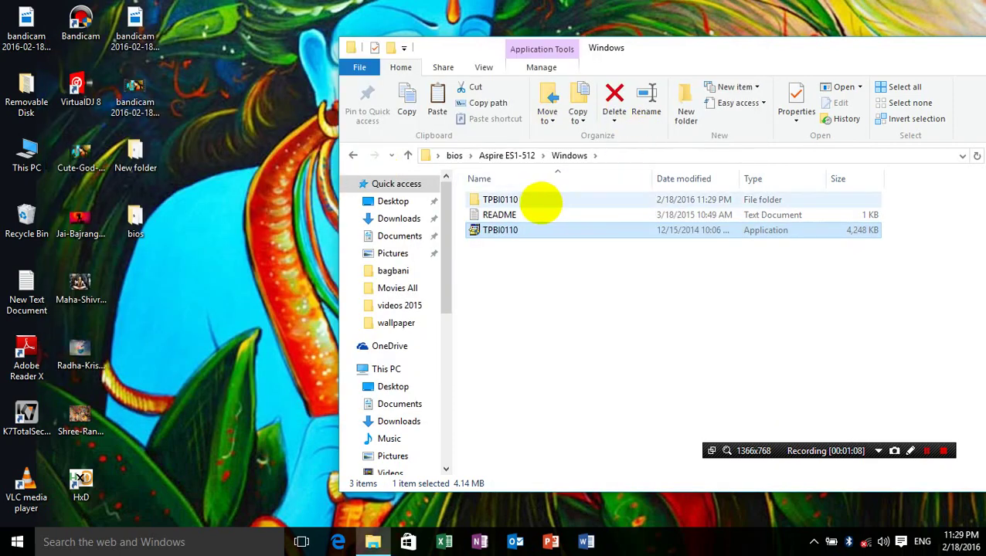
# - Open the extracted TPBI0110 folder, extract its TPBI0110 application with 7-Zip into a TPBI0110 subfolder, and close the extraction report
pyautogui.doubleClick(510, 199)
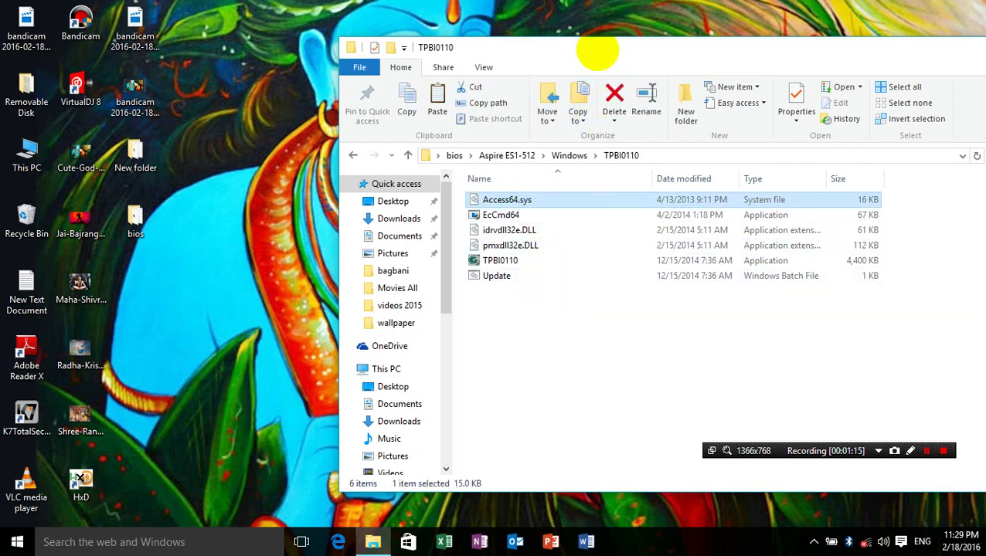
pyautogui.moveTo(597, 50); pyautogui.dragTo(622, 209)
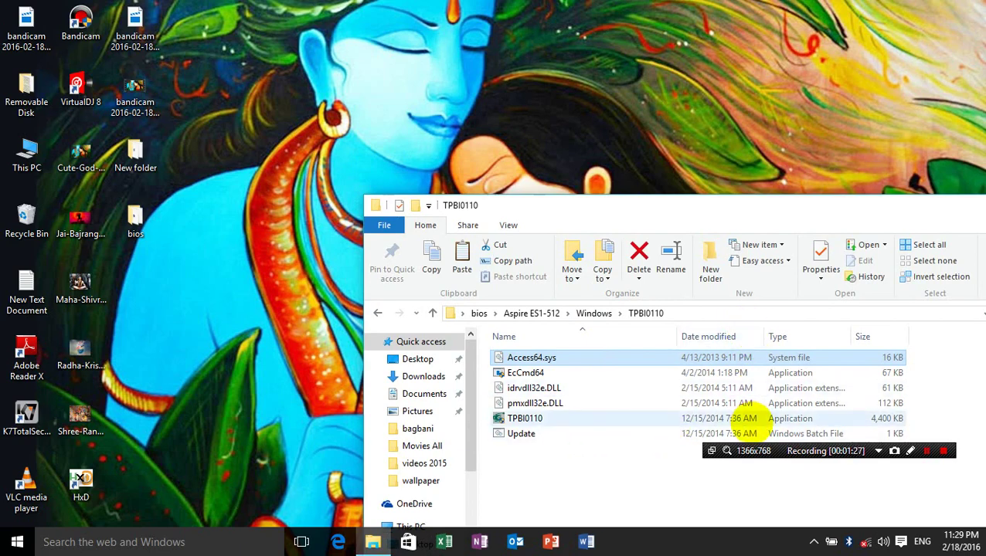
pyautogui.click(748, 420)
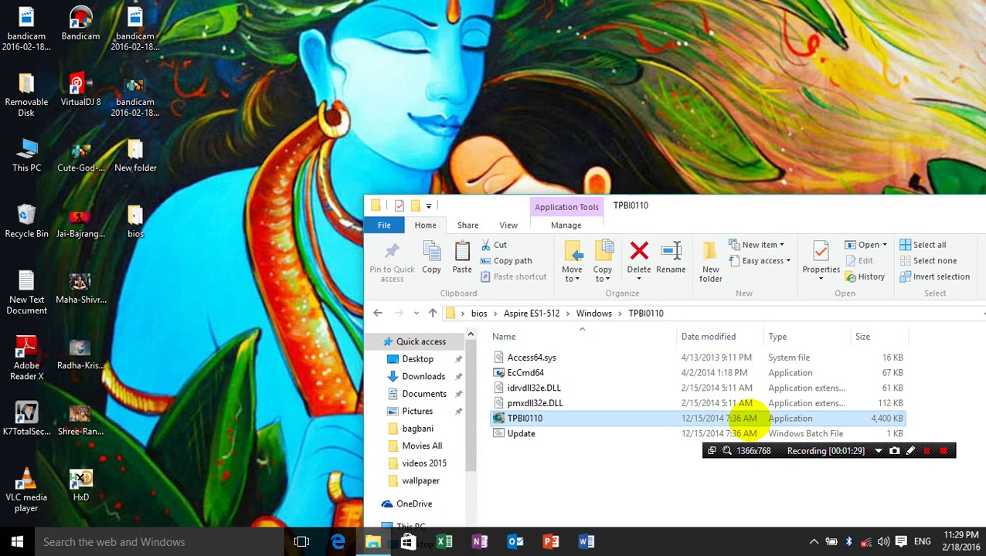
pyautogui.rightClick(748, 420)
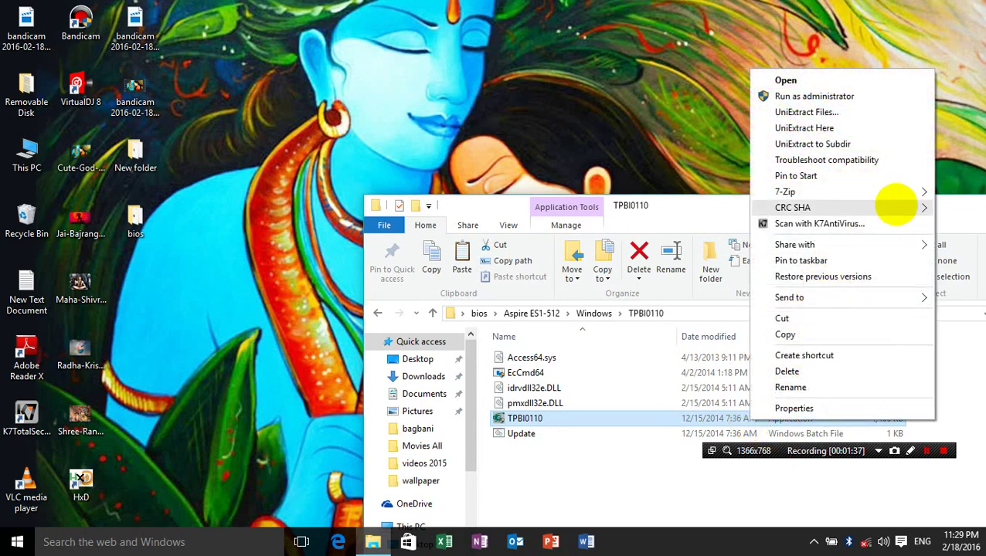
pyautogui.moveTo(897, 208)
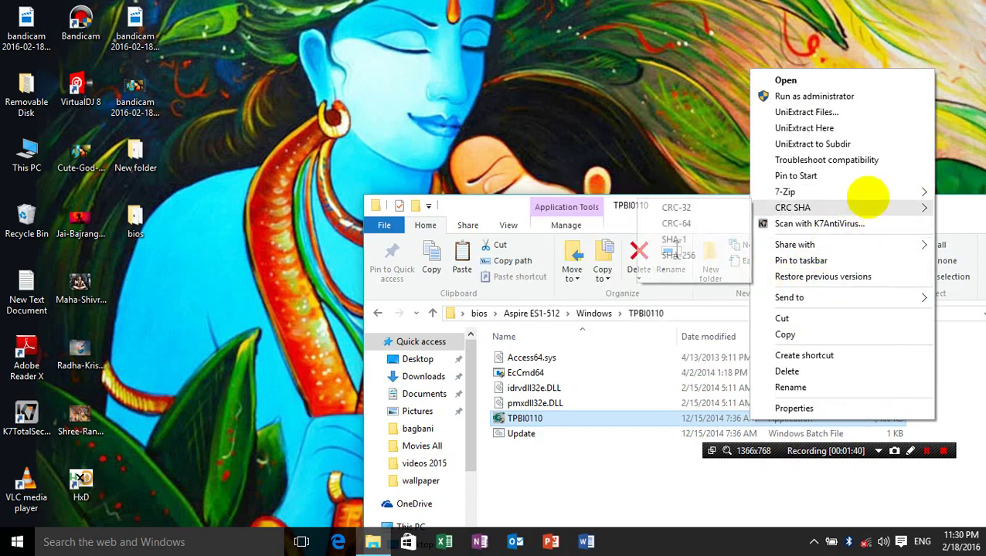
pyautogui.moveTo(854, 194)
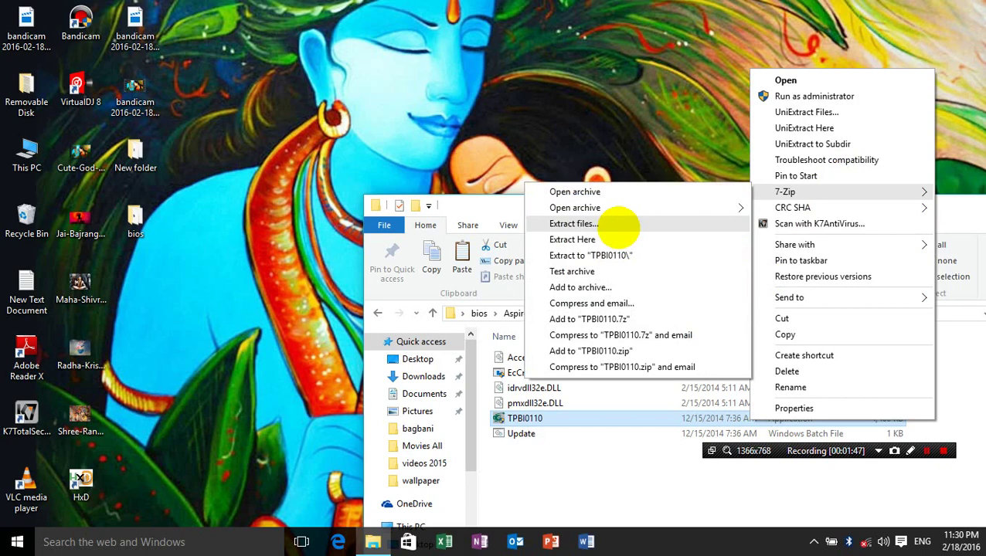
pyautogui.click(611, 224)
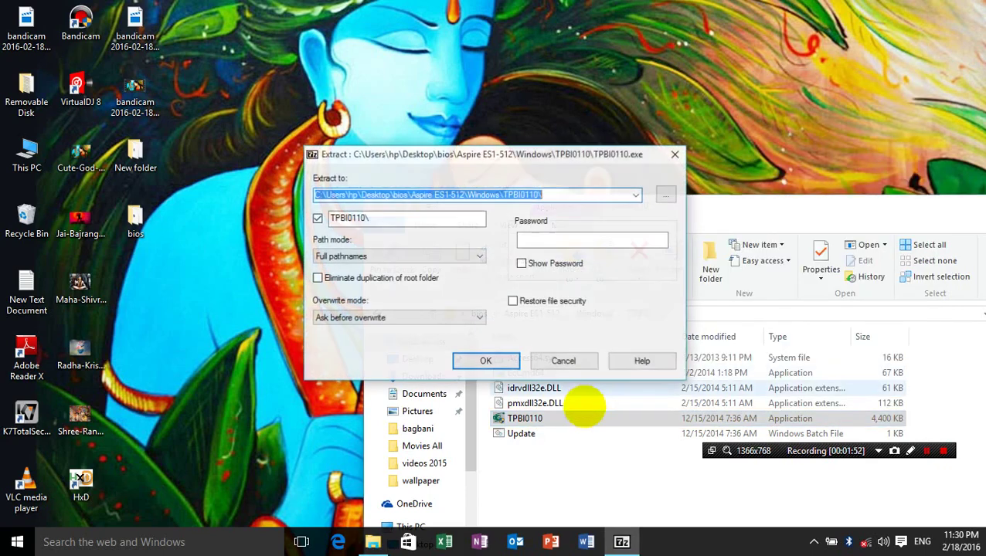
pyautogui.click(504, 363)
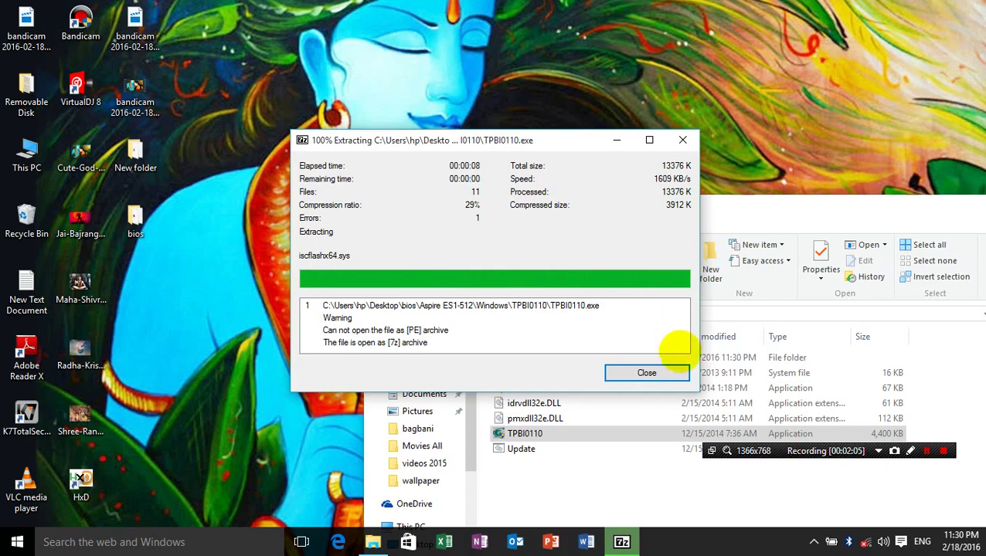
pyautogui.click(648, 372)
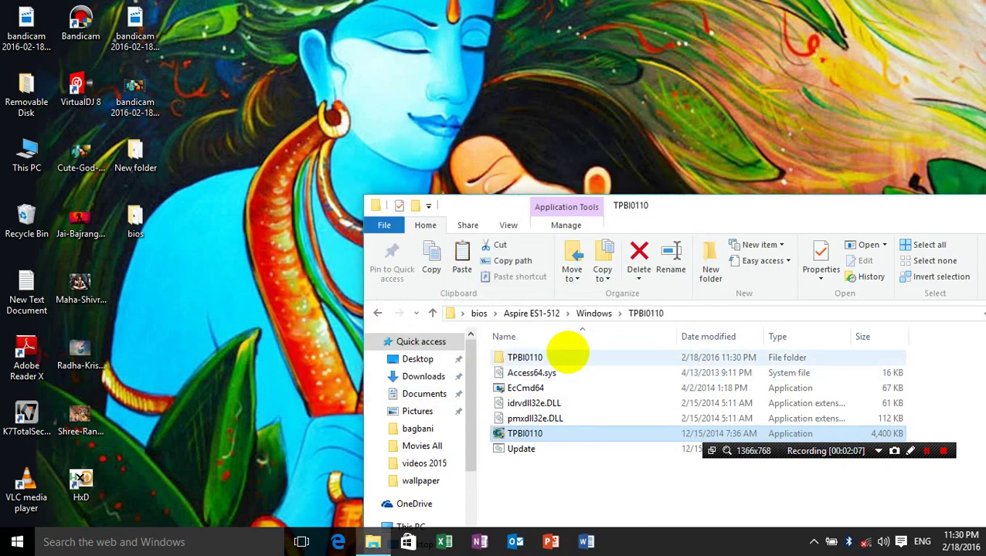
# - Open the inner TPBI0110 folder and select the 53110s.fd file to examine its size
pyautogui.doubleClick(565, 357)
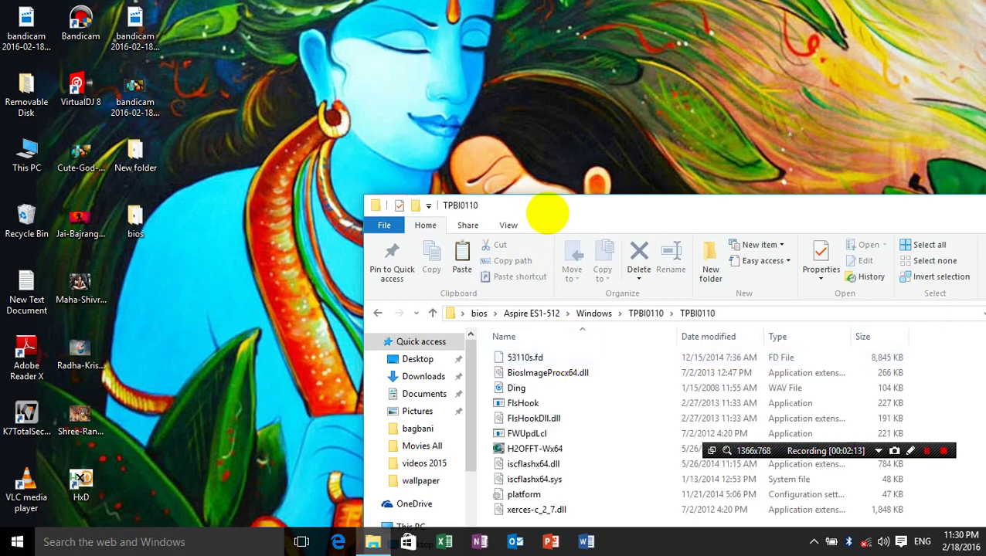
pyautogui.moveTo(546, 208); pyautogui.dragTo(538, 18)
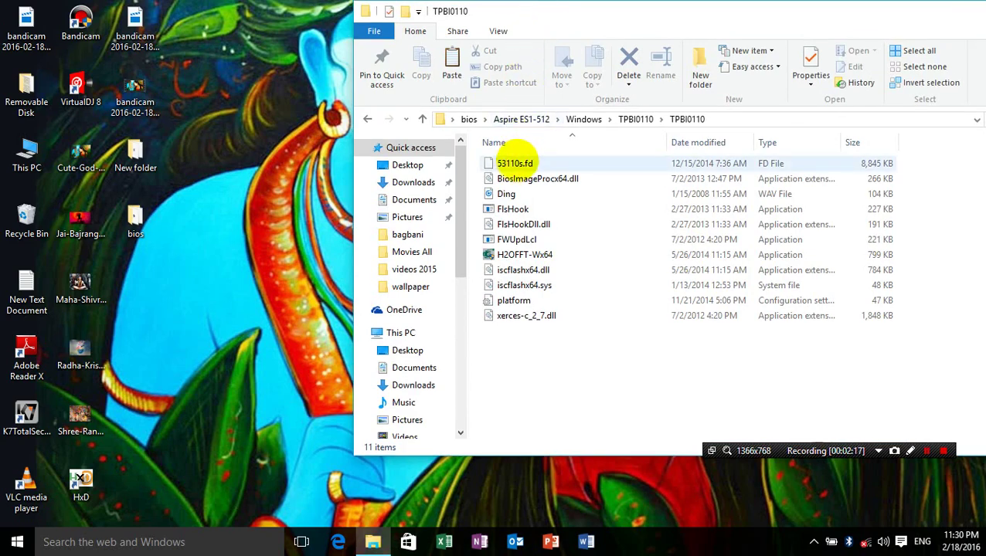
pyautogui.click(515, 163)
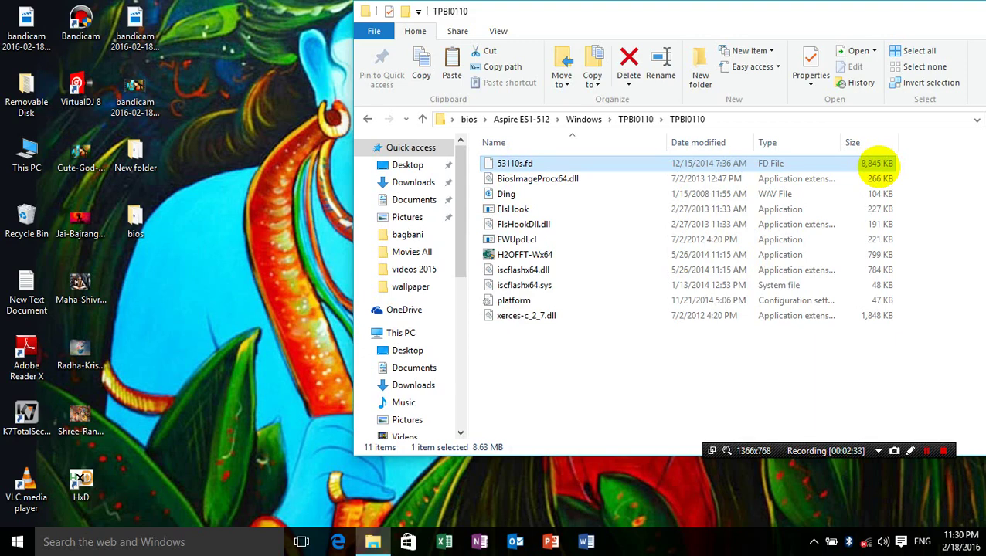
# - Go back up from the inner TPBI0110 folder to the bios folder
pyautogui.press('BackSpace')
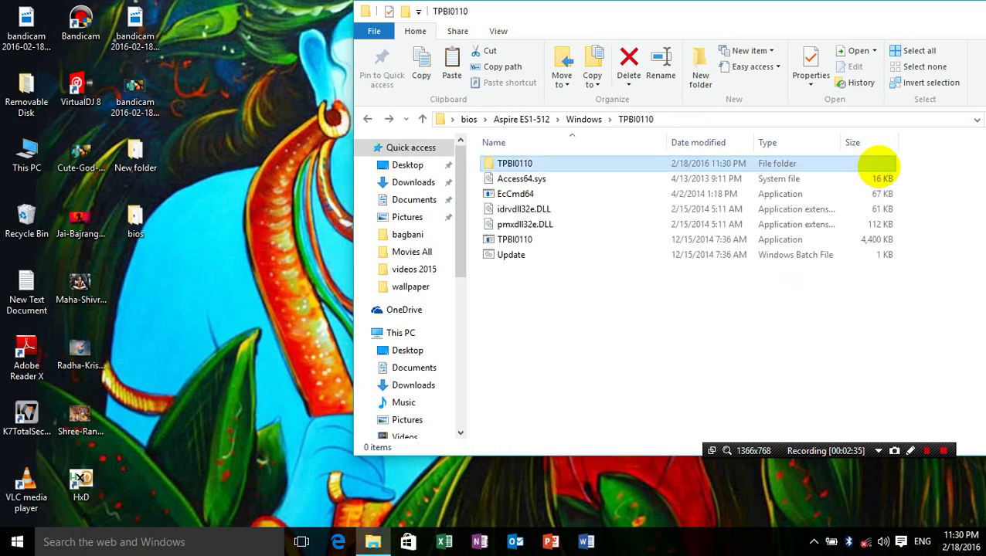
pyautogui.press('BackSpace')
pyautogui.press('BackSpace')
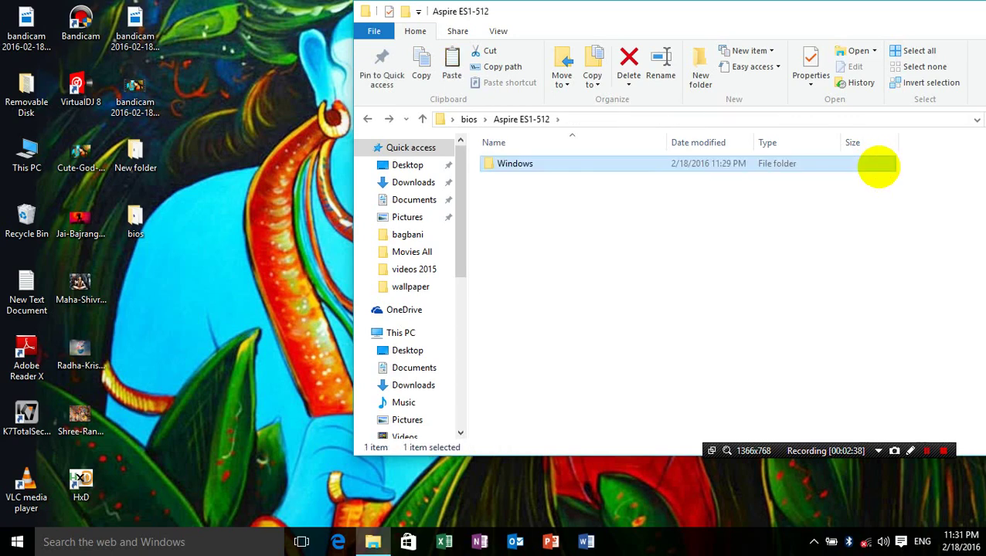
pyautogui.press('BackSpace')
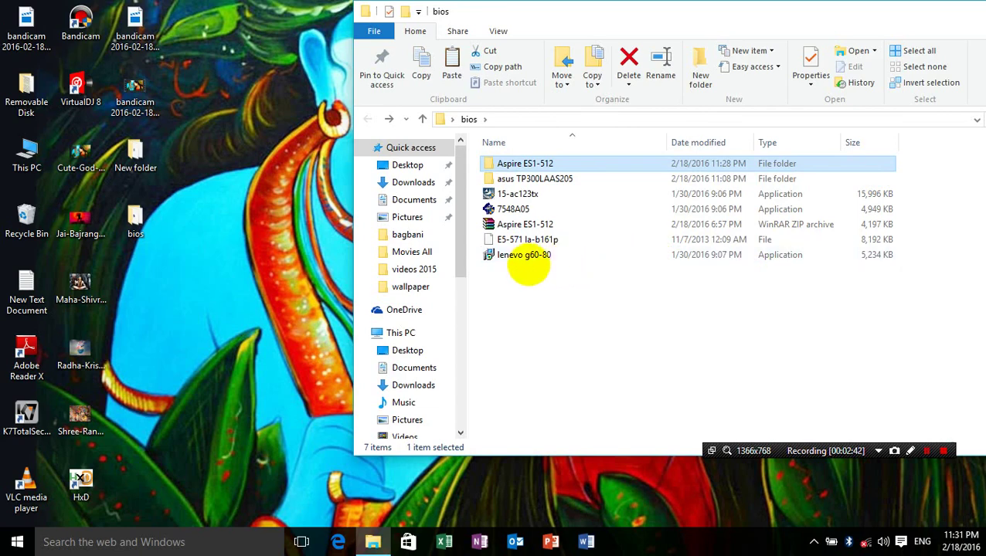
# - Extract the lenevo g60-80 application with 7-Zip into a lenevo g60-80 subfolder of the bios folder
pyautogui.click(507, 259)
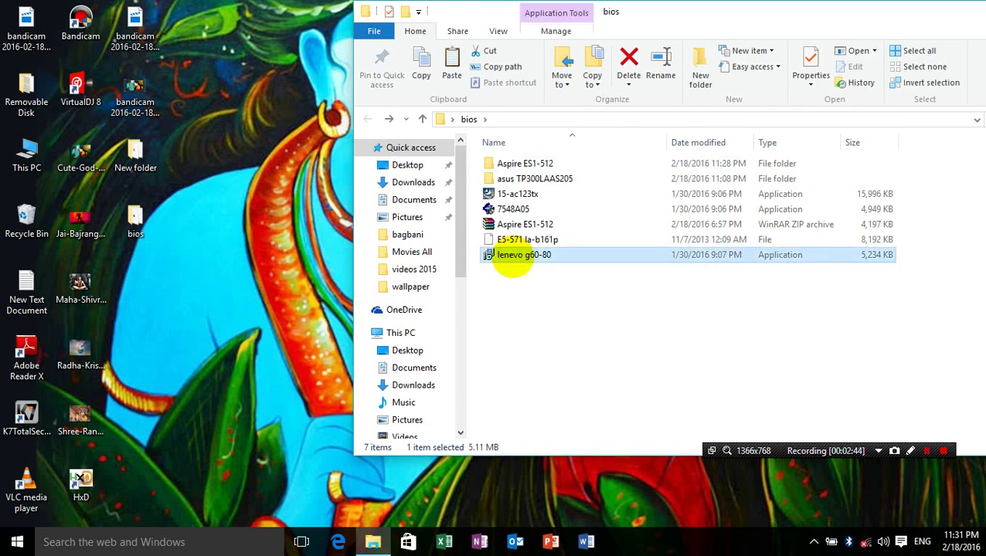
pyautogui.rightClick(510, 263)
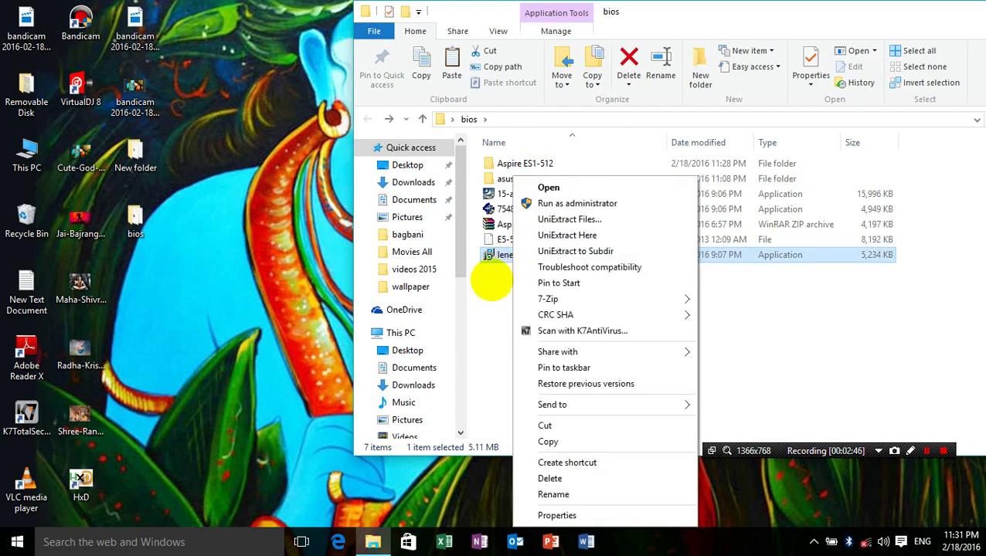
pyautogui.click(489, 279)
pyautogui.rightClick(492, 258)
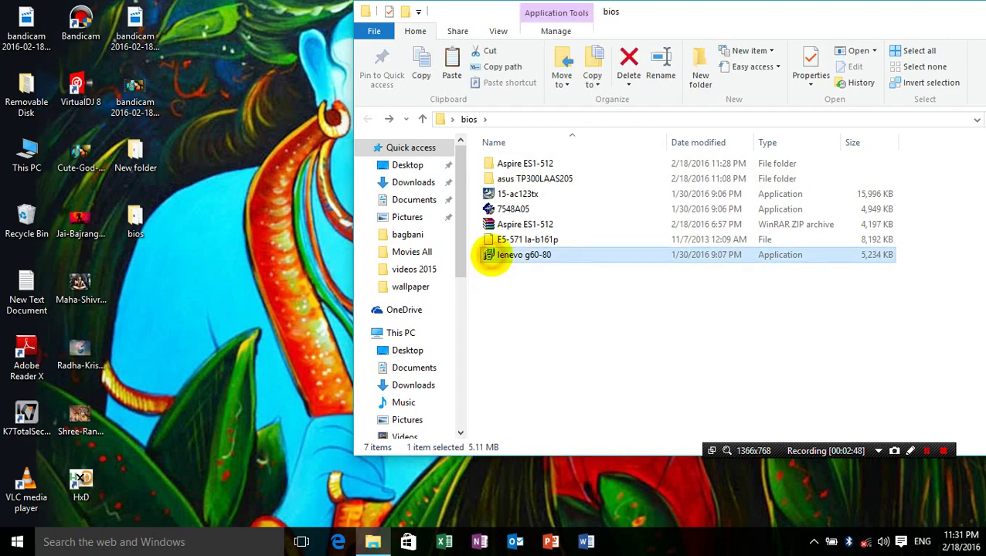
pyautogui.moveTo(532, 298)
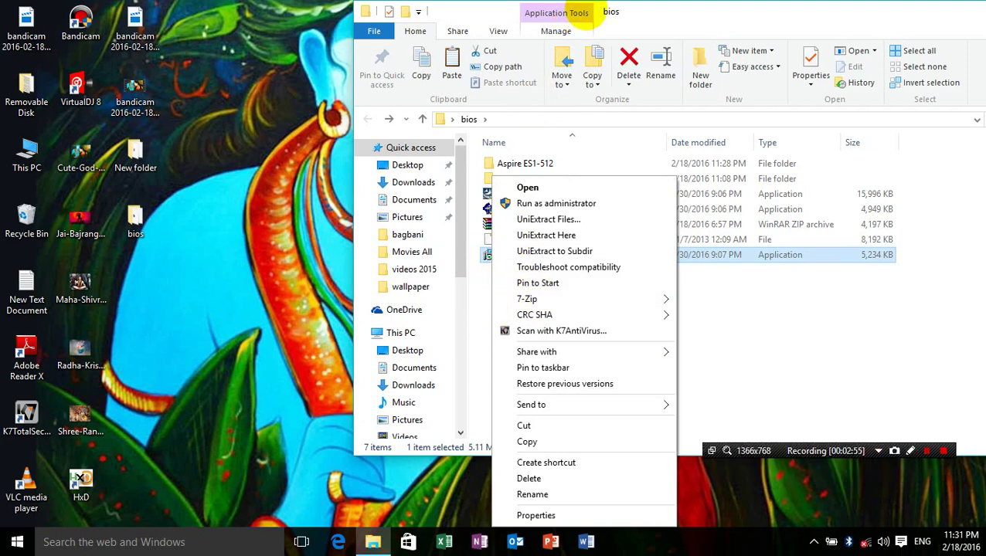
pyautogui.moveTo(585, 13); pyautogui.dragTo(521, 142)
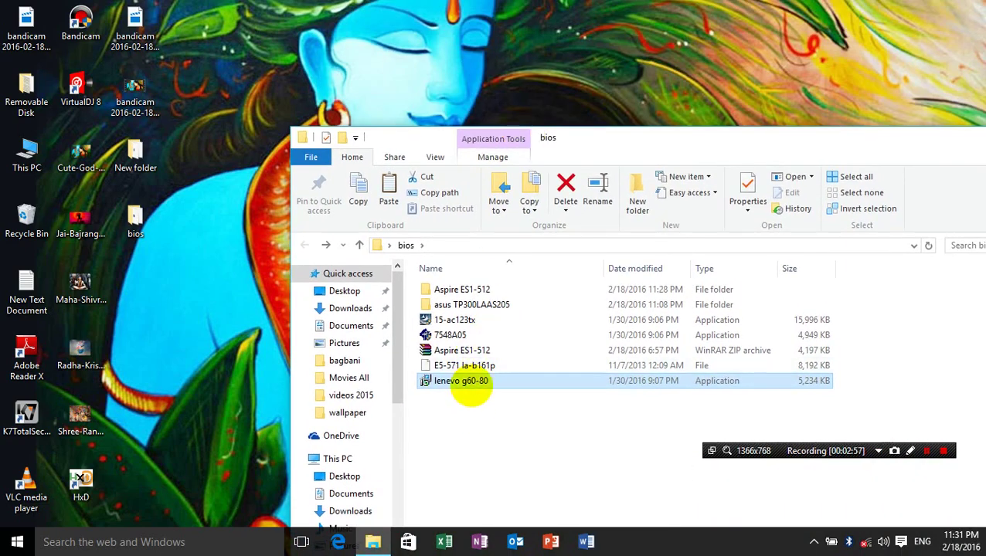
pyautogui.rightClick(470, 382)
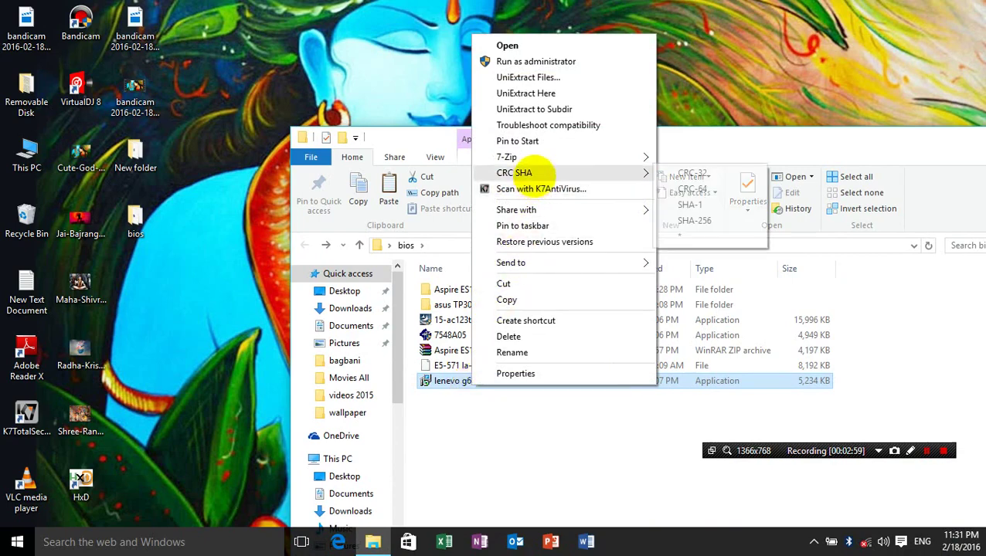
pyautogui.moveTo(533, 153)
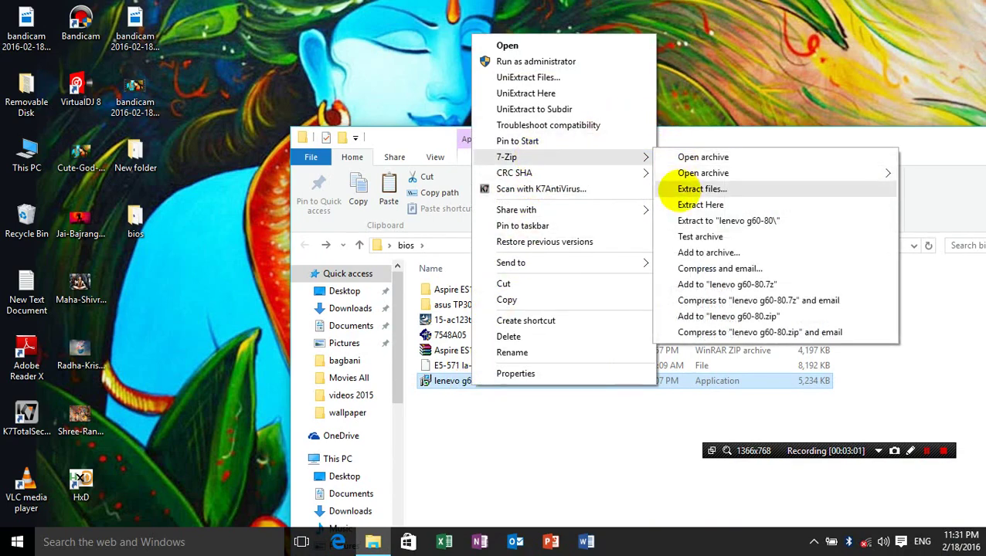
pyautogui.click(673, 188)
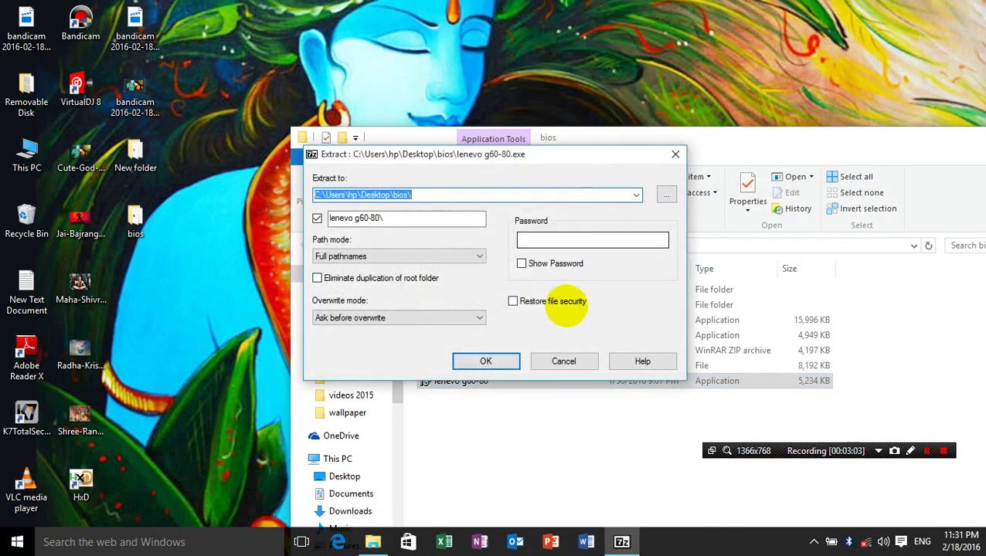
pyautogui.click(504, 354)
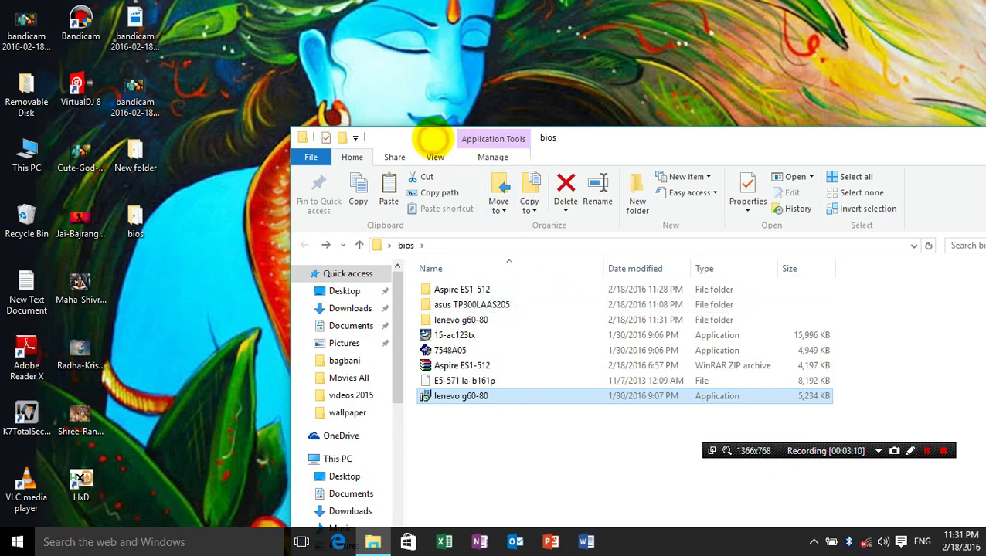
# - Open the extracted lenevo g60-80 folder to examine the files it contains
pyautogui.moveTo(433, 139); pyautogui.dragTo(450, 63)
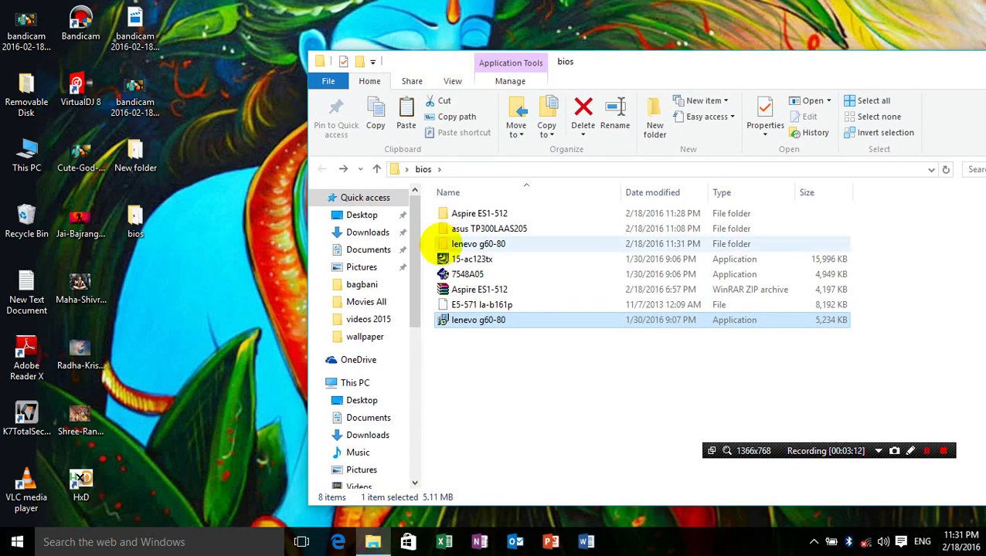
pyautogui.doubleClick(442, 243)
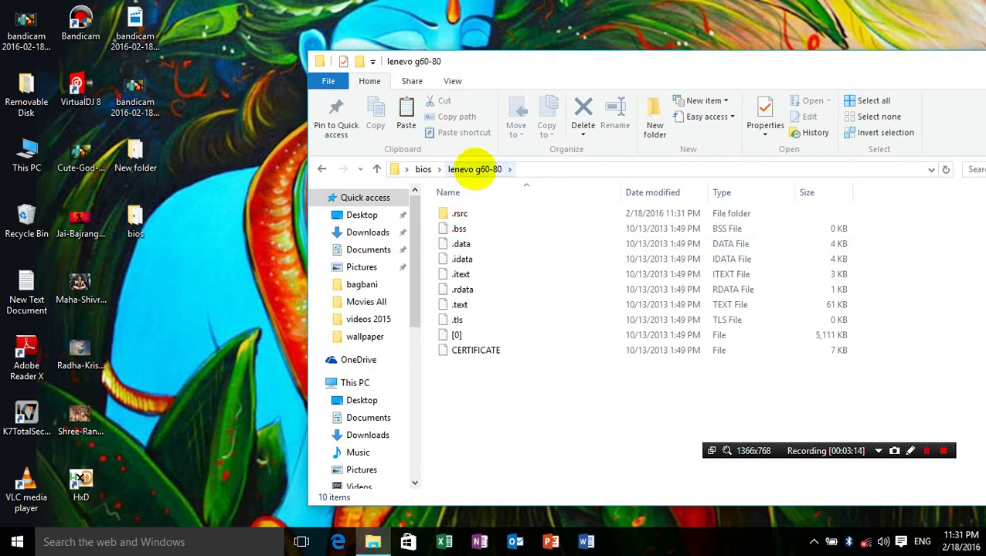
pyautogui.moveTo(518, 60); pyautogui.dragTo(526, 24)
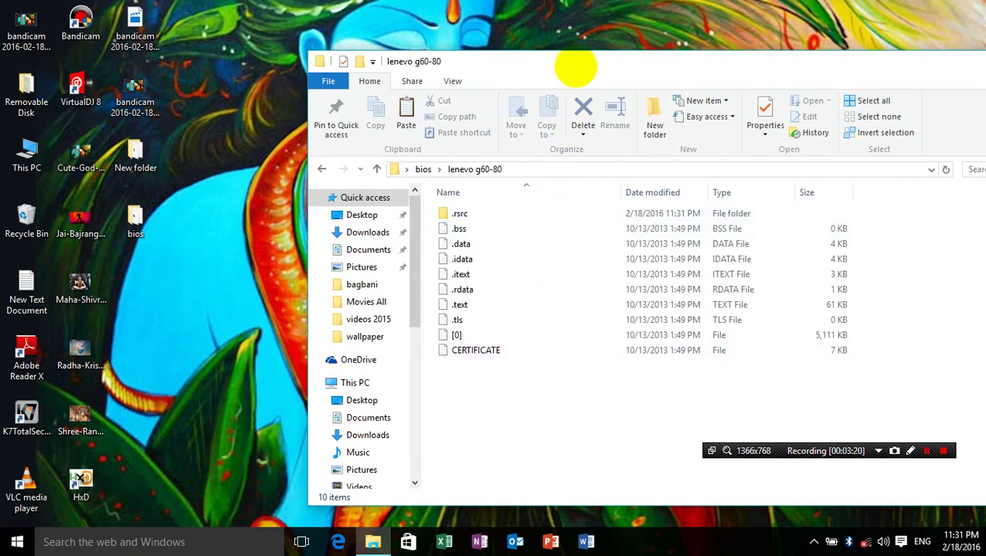
pyautogui.moveTo(577, 62); pyautogui.dragTo(568, 125)
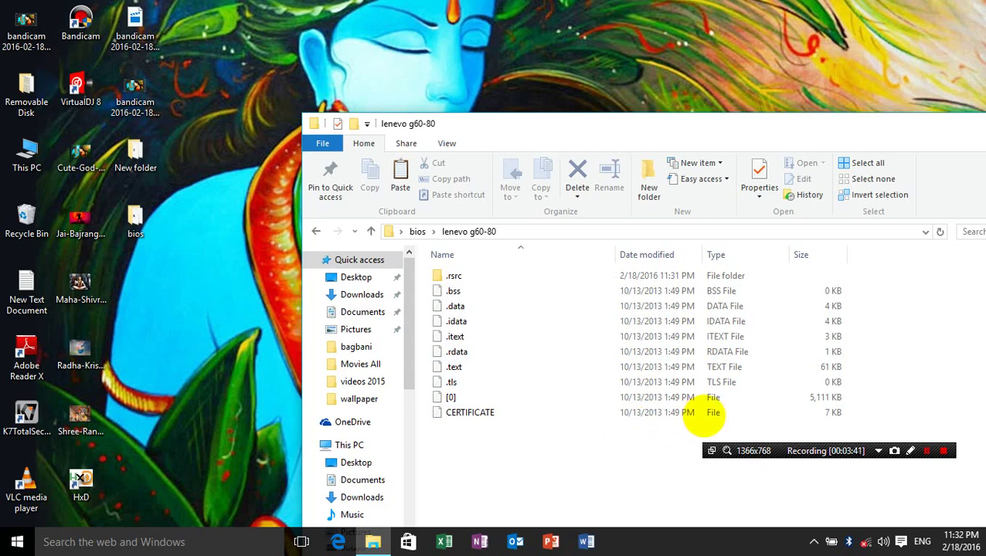
# - Select the [0] file in the lenevo g60-80 folder to examine its size, and return to the bios folder
pyautogui.click(762, 402)
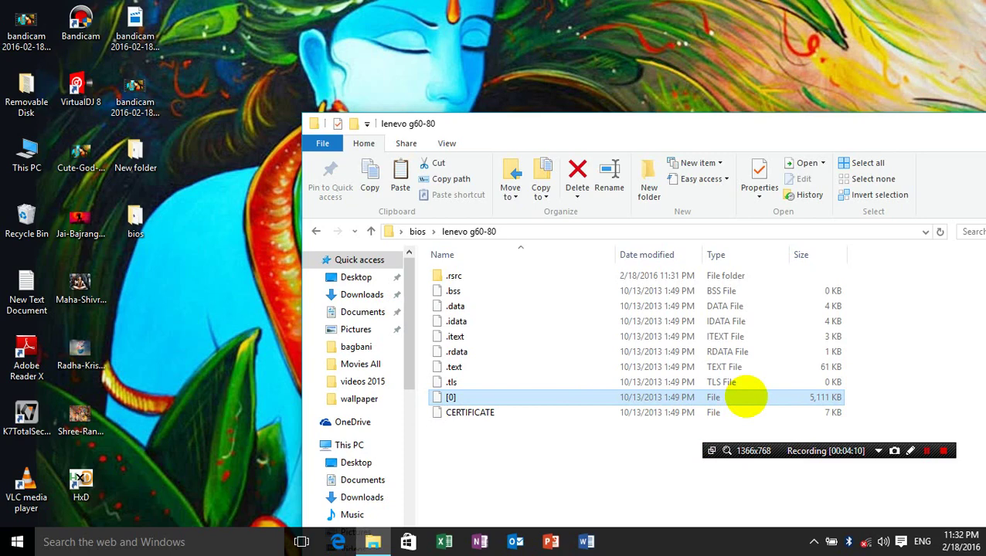
pyautogui.rightClick(746, 398)
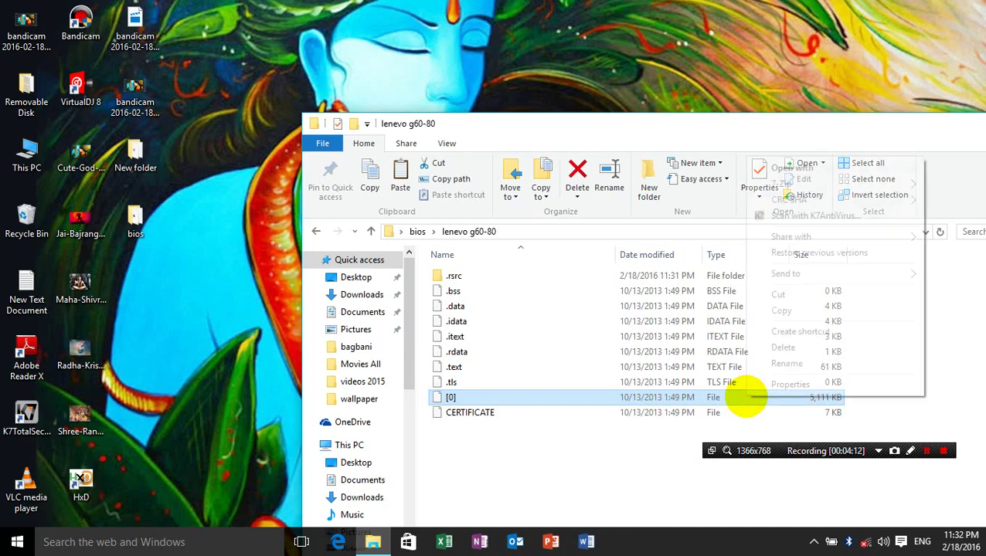
pyautogui.click(730, 398)
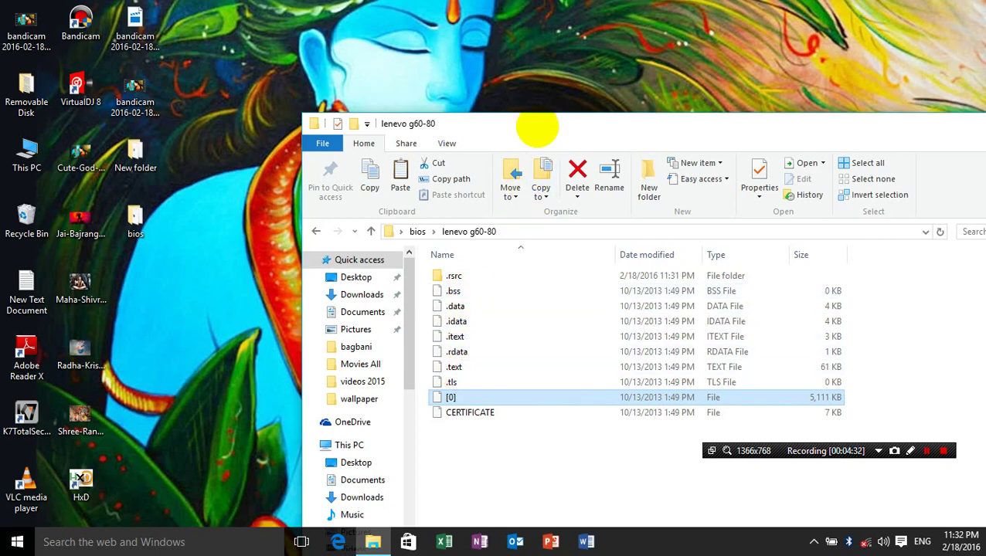
pyautogui.moveTo(535, 125)
pyautogui.mouseDown()
pyautogui.moveTo(548, 180)
pyautogui.moveTo(508, 48)
pyautogui.moveTo(520, 116)
pyautogui.mouseUp()
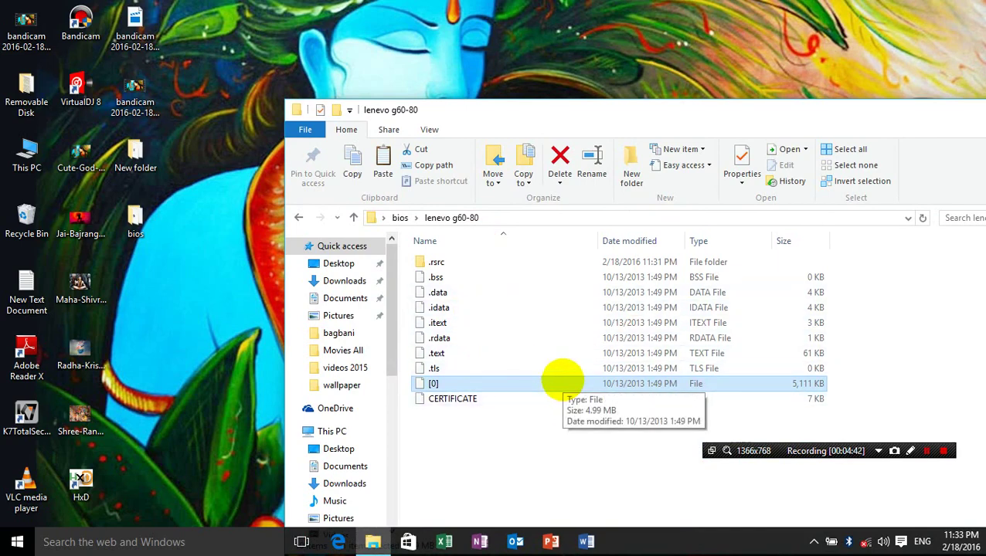
pyautogui.press('BackSpace')
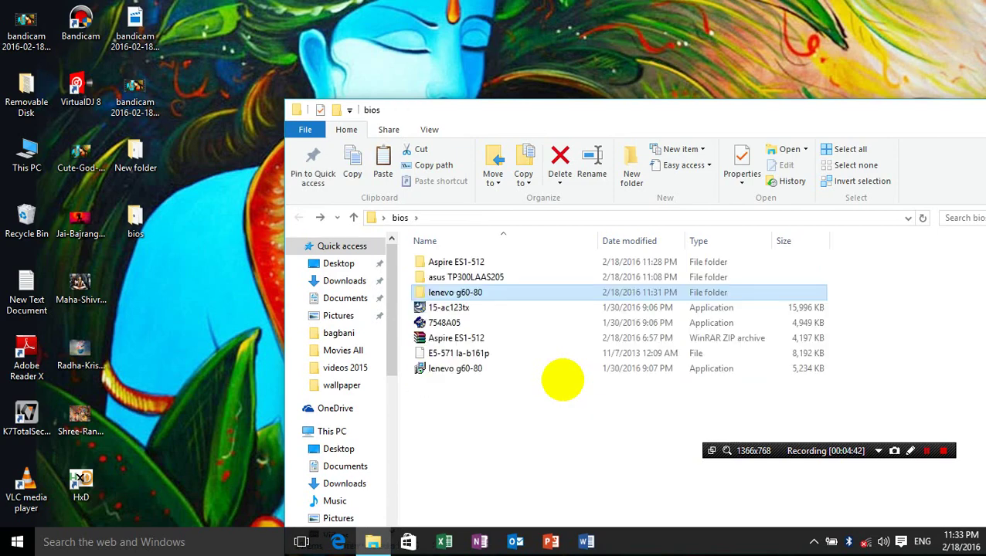